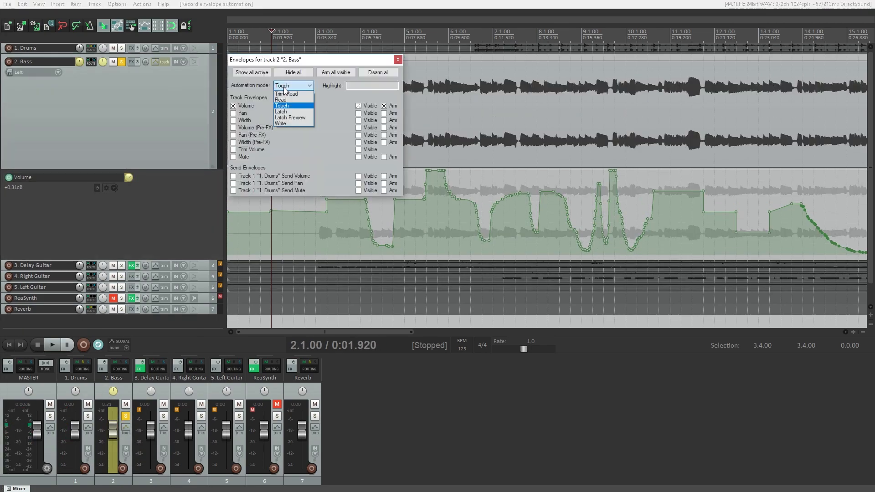
pyautogui.click(291, 107)
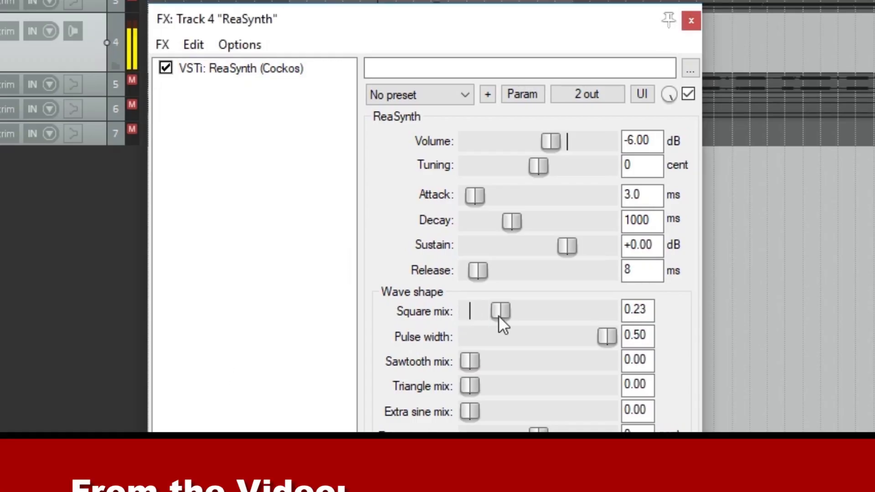
# Step: Increase the square mix of the first ReaSynth and set the second ReaSynth's tuning to -15 cents
pyautogui.moveTo(498, 315); pyautogui.dragTo(526, 311)
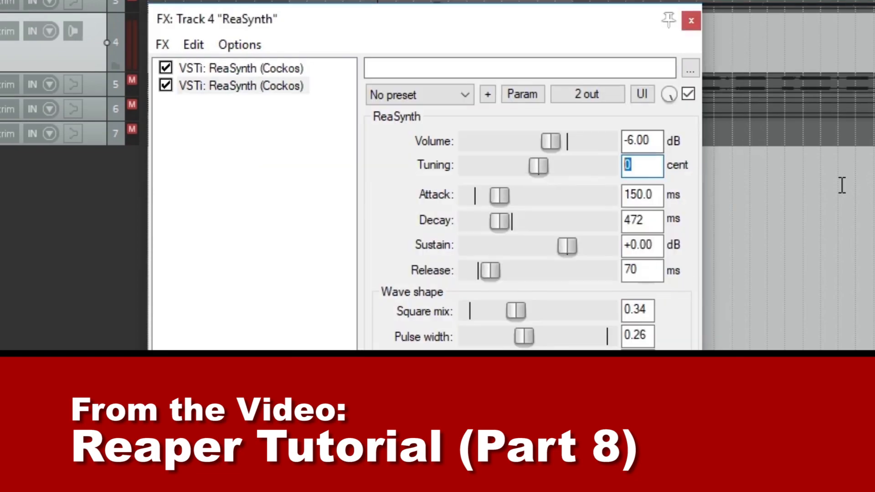
pyautogui.write('-15')
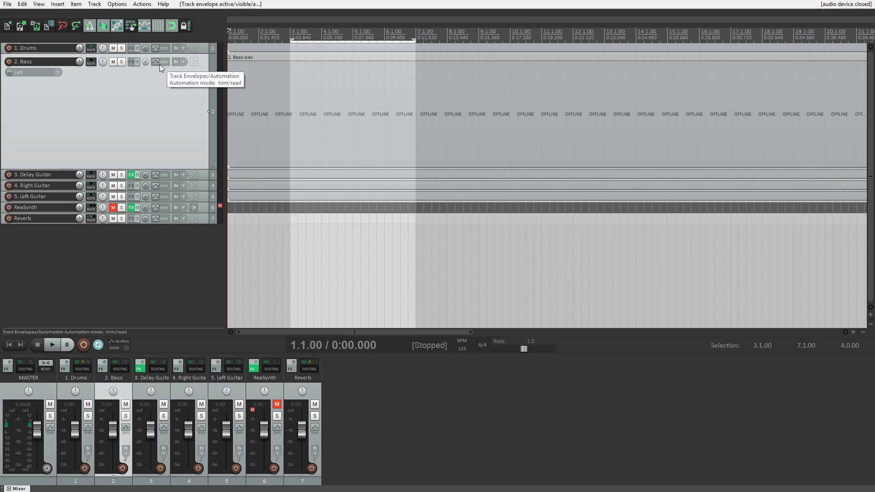
# Step: Show and arm the Volume envelope of the 2. Bass track, leaving the automation mode on Trim/Read
pyautogui.click(159, 64)
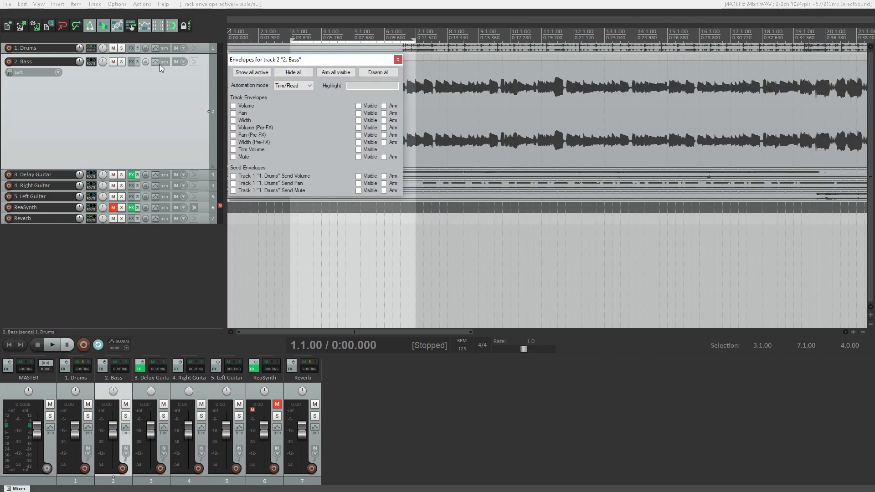
pyautogui.click(282, 87)
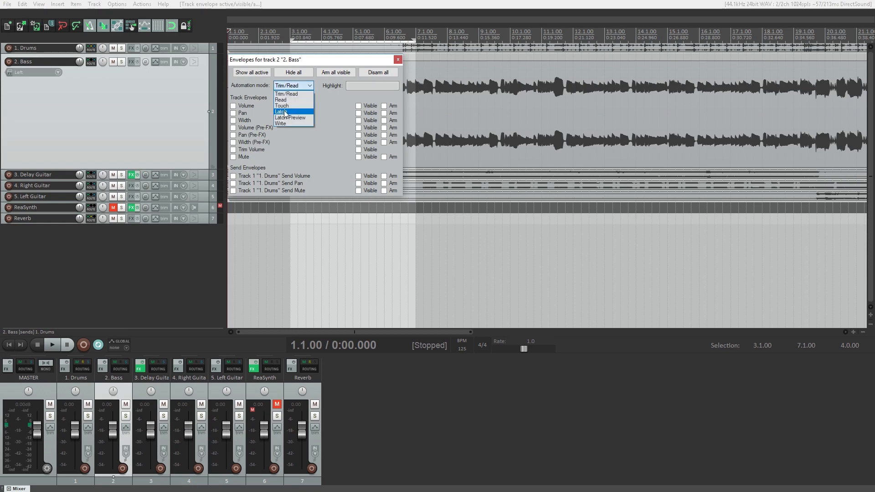
pyautogui.click(252, 92)
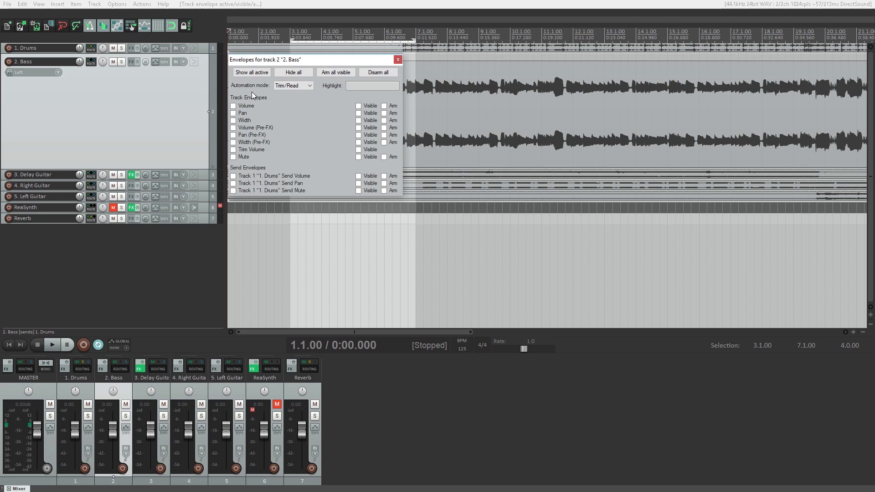
pyautogui.click(237, 105)
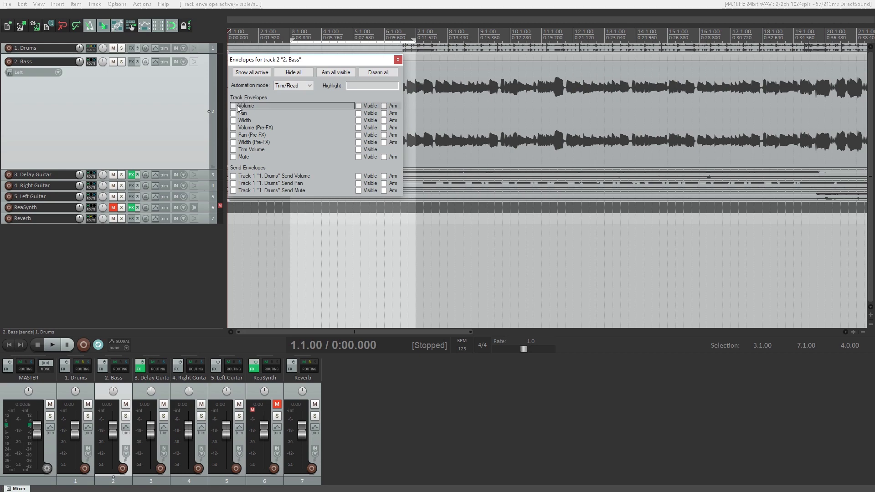
pyautogui.click(358, 106)
pyautogui.click(359, 106)
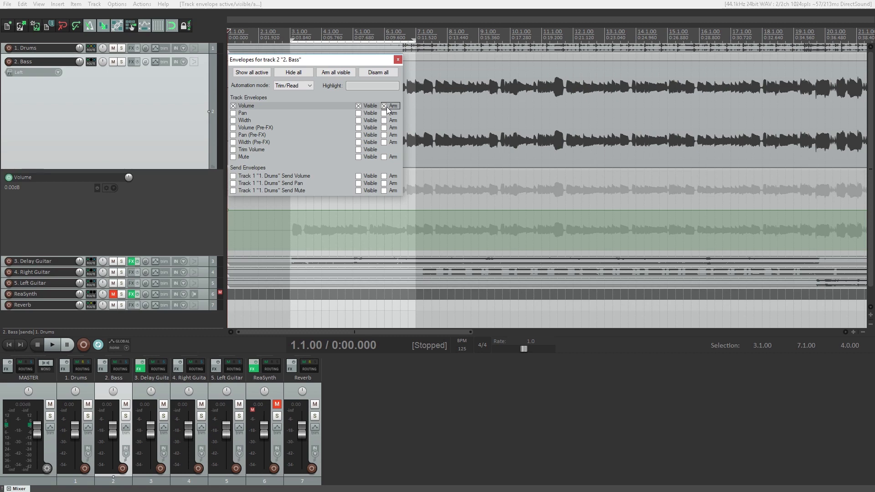
pyautogui.click(398, 60)
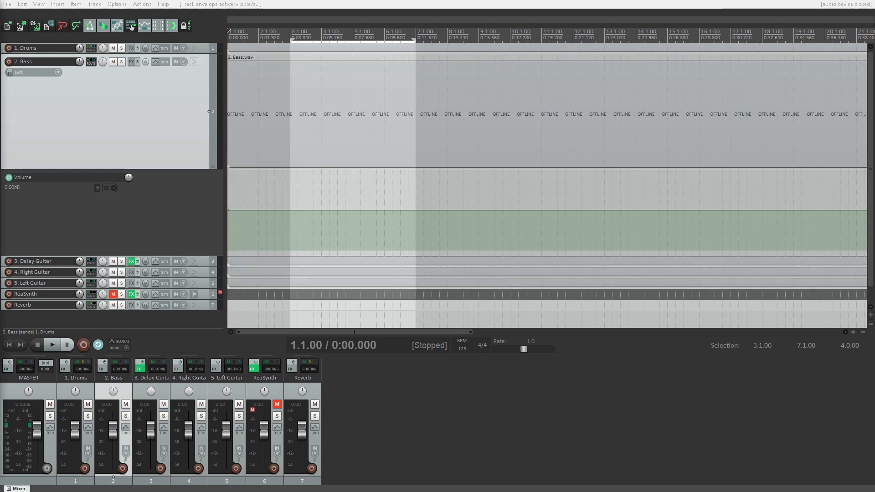
# Step: Add points to the bass volume envelope that raise it to about +2.92 dB from 3.4.00 to about 6.2.00 and return it to 0 dB
pyautogui.click(290, 209)
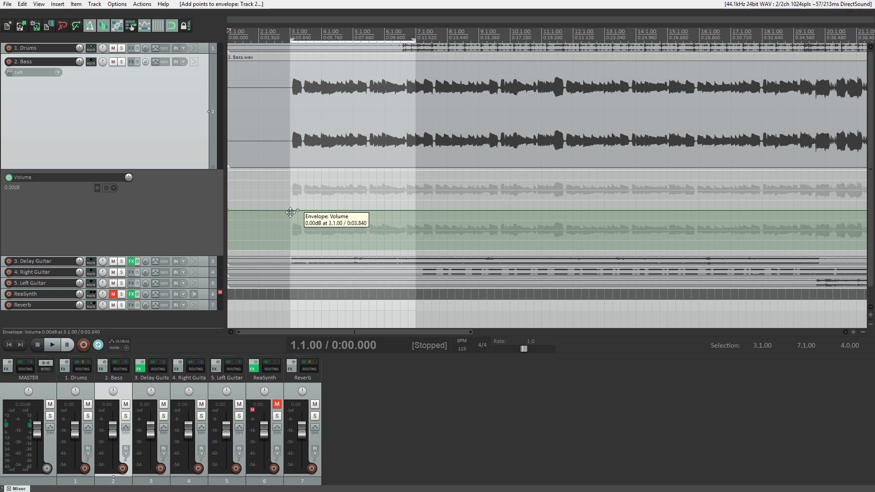
pyautogui.keyDown('alt'); pyautogui.click(290, 212); pyautogui.keyUp('alt')
pyautogui.keyDown('shift'); pyautogui.click(312, 211); pyautogui.keyUp('shift')
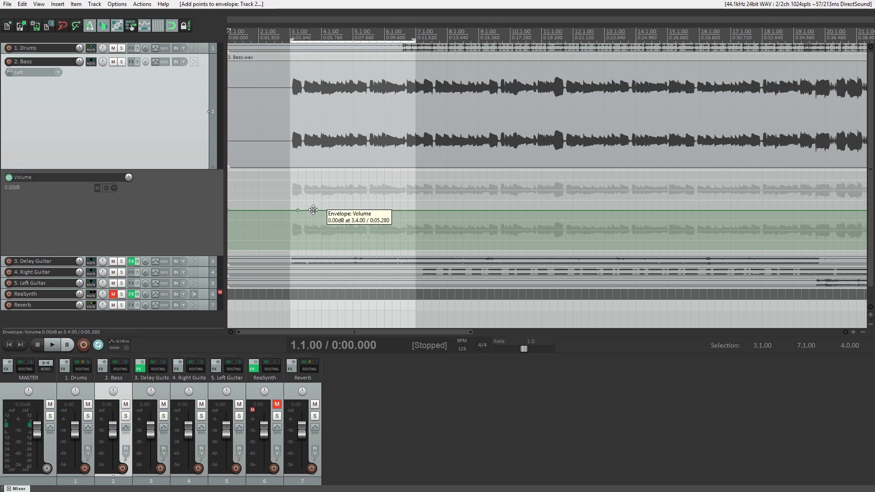
pyautogui.moveTo(314, 210); pyautogui.dragTo(313, 193)
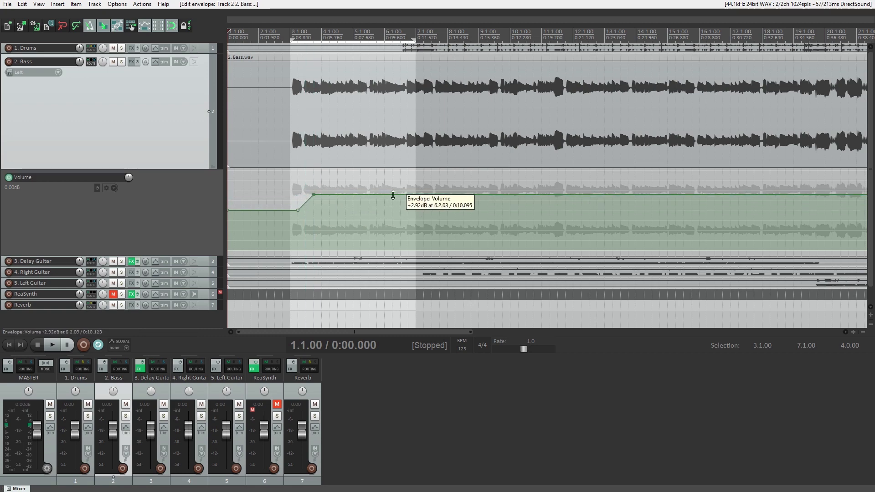
pyautogui.click(392, 194)
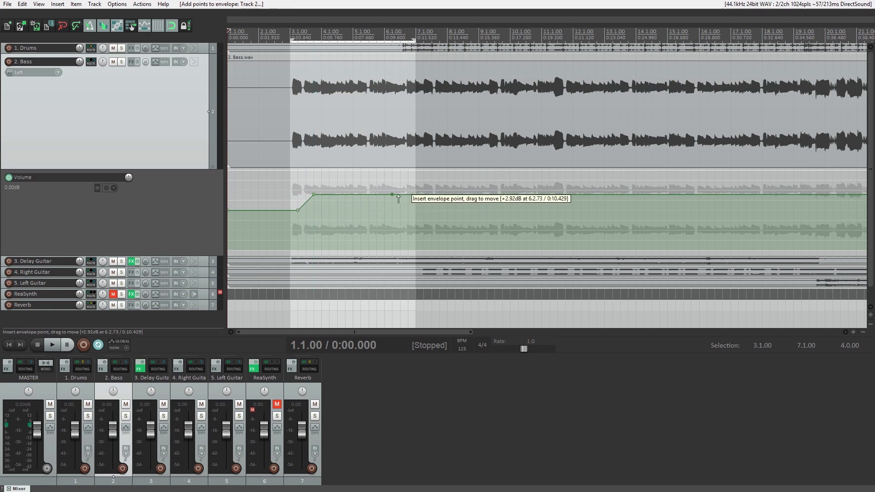
pyautogui.moveTo(400, 195); pyautogui.dragTo(408, 211)
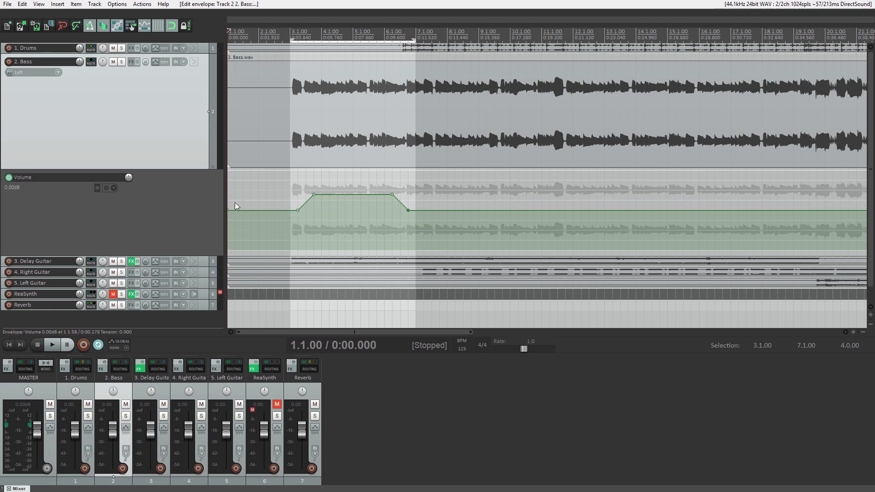
# Step: Make the boosted section start vertically at a level of about +2.35 dB and give its end point the Fast end shape
pyautogui.moveTo(315, 194); pyautogui.dragTo(300, 197)
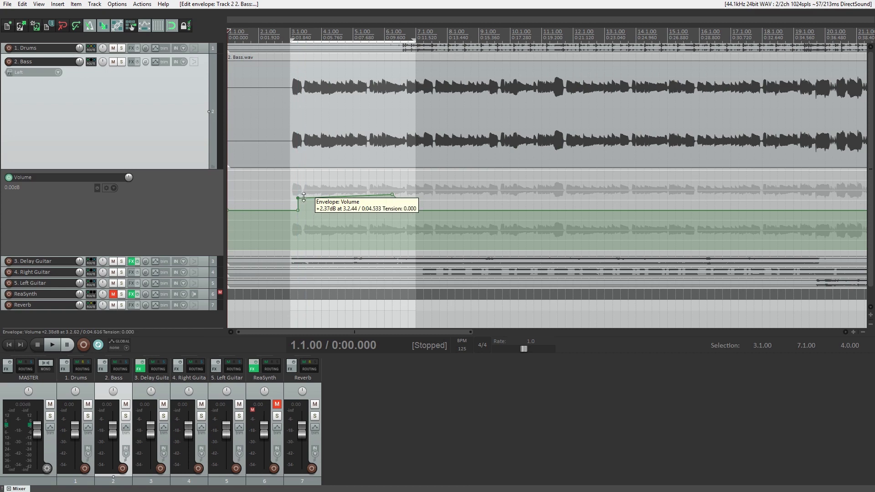
pyautogui.moveTo(392, 195); pyautogui.dragTo(392, 197)
pyautogui.rightClick(392, 198)
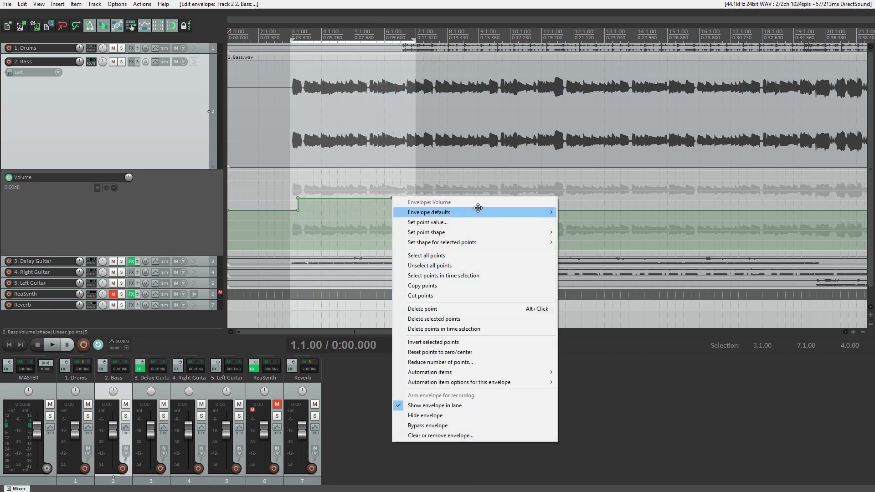
pyautogui.moveTo(474, 233)
pyautogui.click(587, 262)
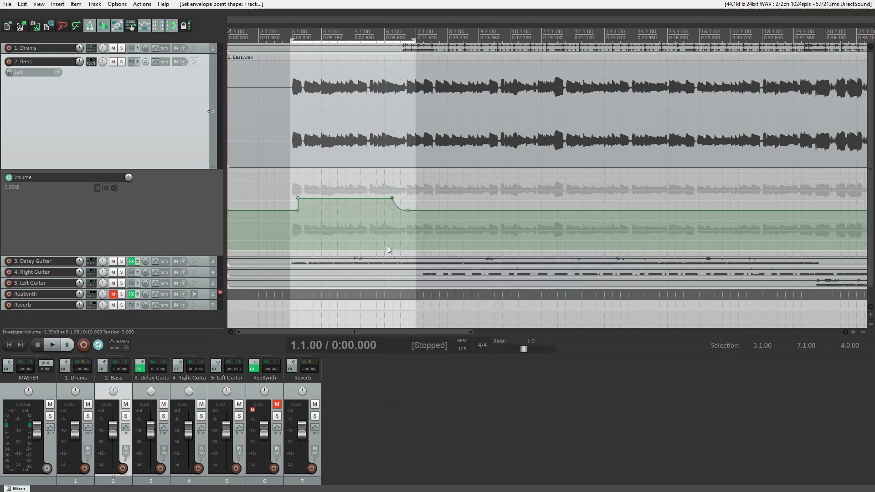
pyautogui.rightClick(395, 199)
pyautogui.moveTo(474, 234)
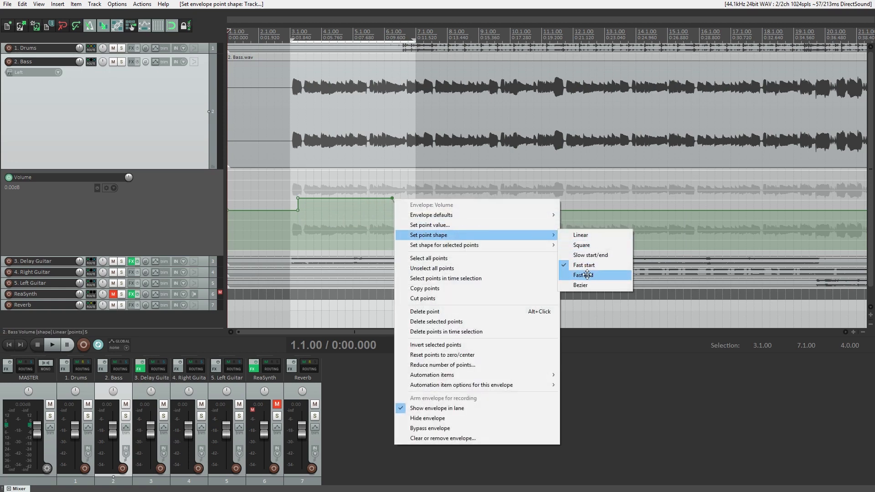
pyautogui.click(592, 274)
# Step: Using time selections, raise the bass volume envelope to +3.60 dB over 10.3.00 to 11.4.00 and lower it over 12.3.00 to 13.2.00
pyautogui.moveTo(447, 68); pyautogui.dragTo(502, 55)
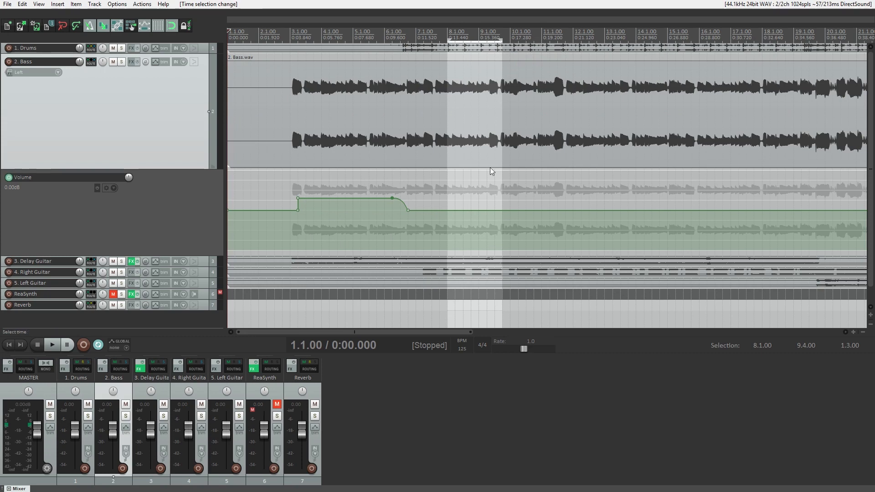
pyautogui.click(547, 193)
pyautogui.click(526, 37)
pyautogui.moveTo(526, 38); pyautogui.dragTo(564, 36)
pyautogui.moveTo(129, 179); pyautogui.dragTo(130, 166)
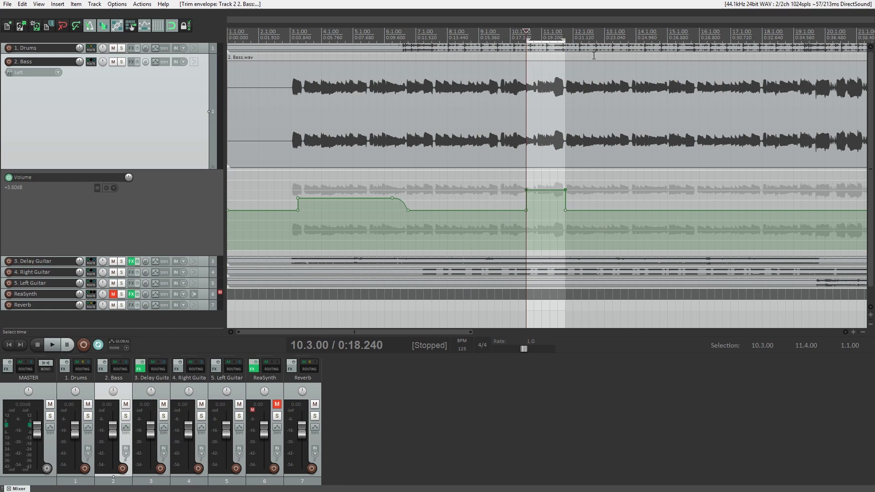
pyautogui.moveTo(589, 38); pyautogui.dragTo(615, 62)
pyautogui.moveTo(129, 178); pyautogui.dragTo(129, 188)
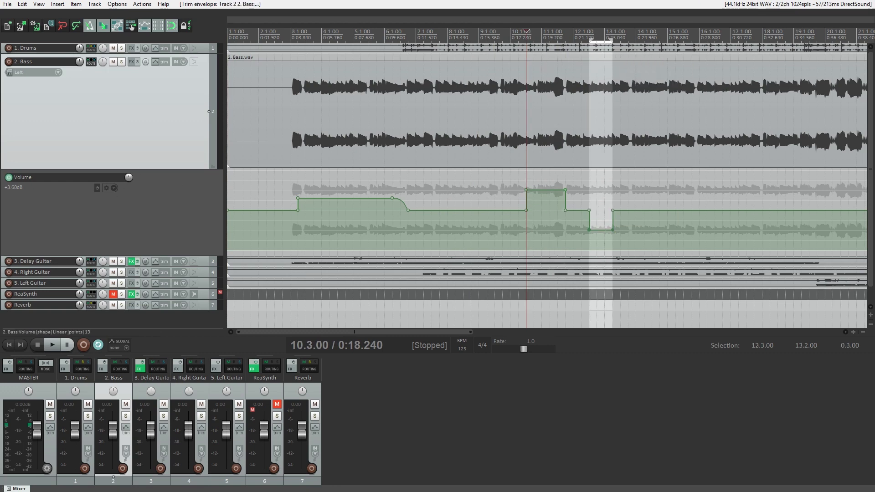
# Step: Draw freehand volume curves on the bass envelope from 7.1.00 to 10.3.00 and a deep dip from about 14.1.00 to 16.4.00
pyautogui.moveTo(415, 210)
pyautogui.mouseDown()
pyautogui.moveTo(458, 191)
pyautogui.moveTo(482, 227)
pyautogui.moveTo(526, 210)
pyautogui.mouseUp()
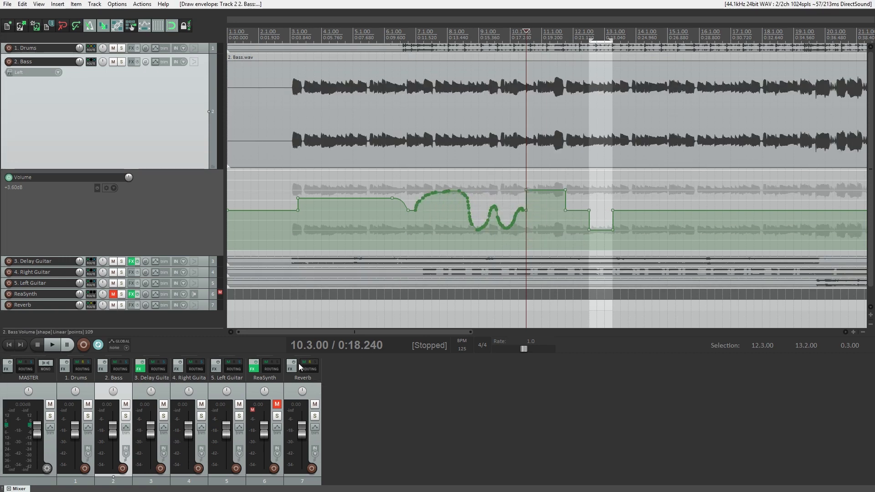
pyautogui.moveTo(628, 210); pyautogui.dragTo(628, 203)
pyautogui.moveTo(636, 207)
pyautogui.mouseDown()
pyautogui.moveTo(663, 176)
pyautogui.moveTo(679, 223)
pyautogui.moveTo(722, 223)
pyautogui.moveTo(686, 248)
pyautogui.moveTo(636, 204)
pyautogui.mouseUp()
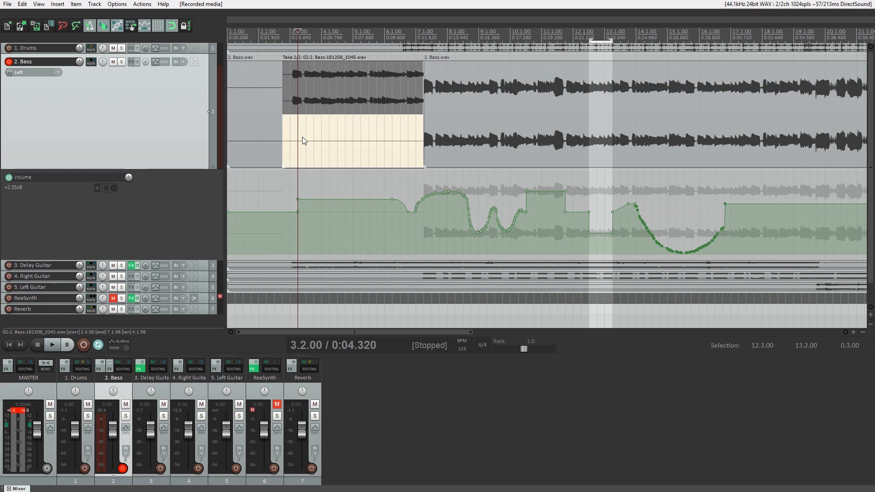
# Step: Enable the Volume take envelope on the recorded bass take 02-2. Bass-181208_1045.wav
pyautogui.rightClick(302, 136)
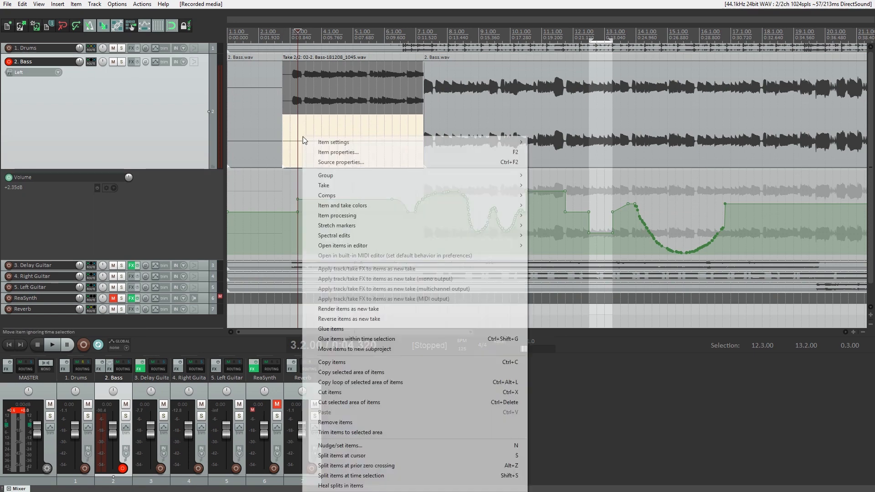
pyautogui.moveTo(524, 188)
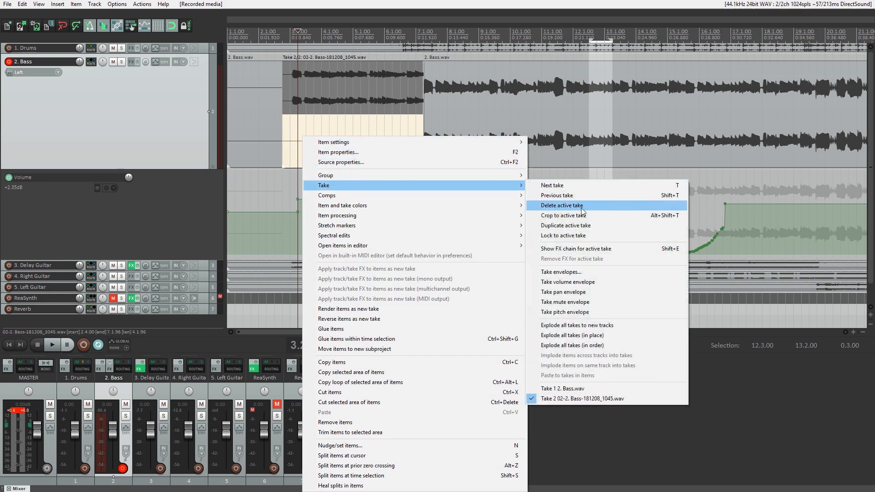
pyautogui.click(590, 274)
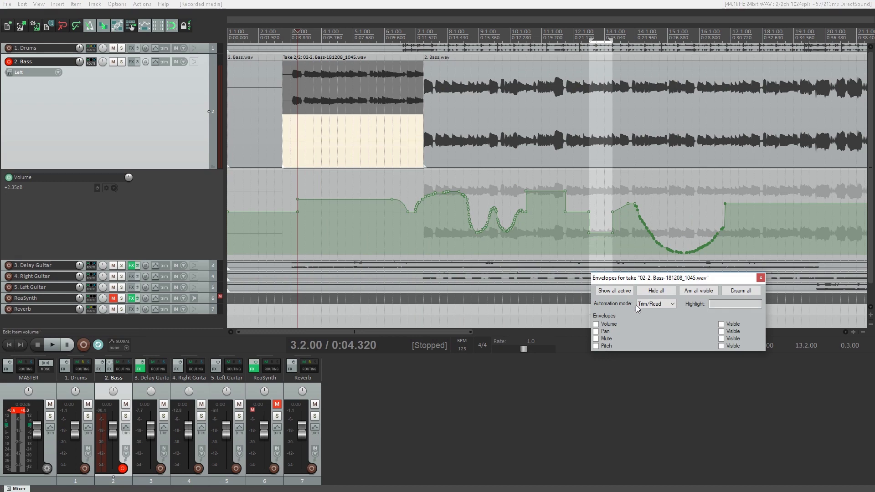
pyautogui.click(605, 324)
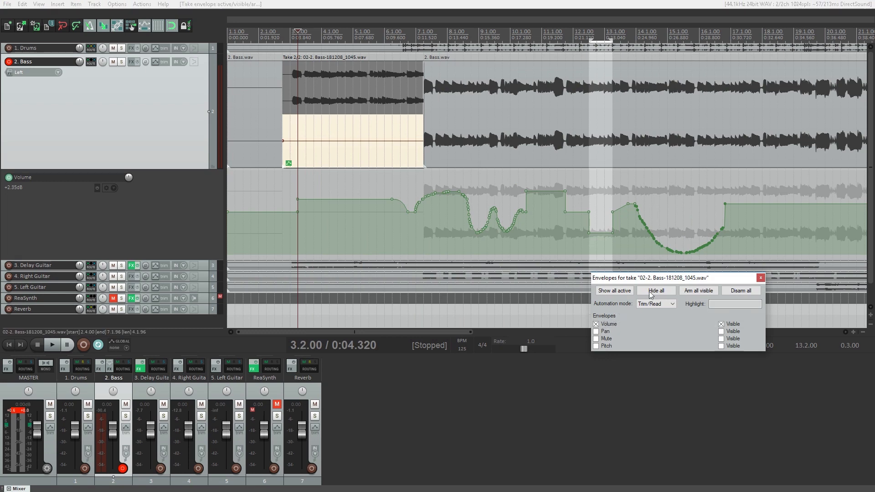
pyautogui.click(761, 278)
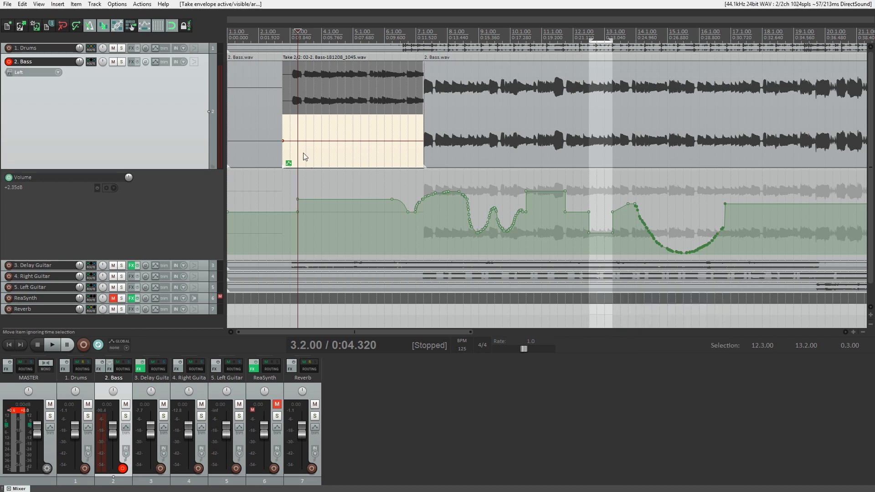
# Step: Shape the recorded take's volume envelope with added points and freehand curves, using a time selection from 3.4.00 to 4.4.00
pyautogui.moveTo(313, 157)
pyautogui.mouseDown()
pyautogui.moveTo(325, 156)
pyautogui.moveTo(317, 156)
pyautogui.mouseUp()
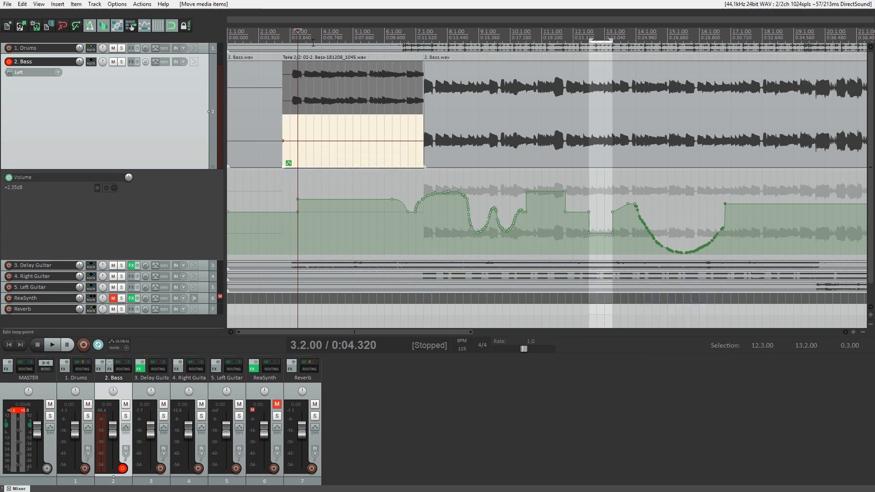
pyautogui.moveTo(313, 43); pyautogui.dragTo(345, 43)
pyautogui.moveTo(335, 140)
pyautogui.mouseDown()
pyautogui.moveTo(363, 141)
pyautogui.moveTo(358, 132)
pyautogui.mouseUp()
pyautogui.keyDown('ctrl'); pyautogui.click(354, 140); pyautogui.keyUp('ctrl')
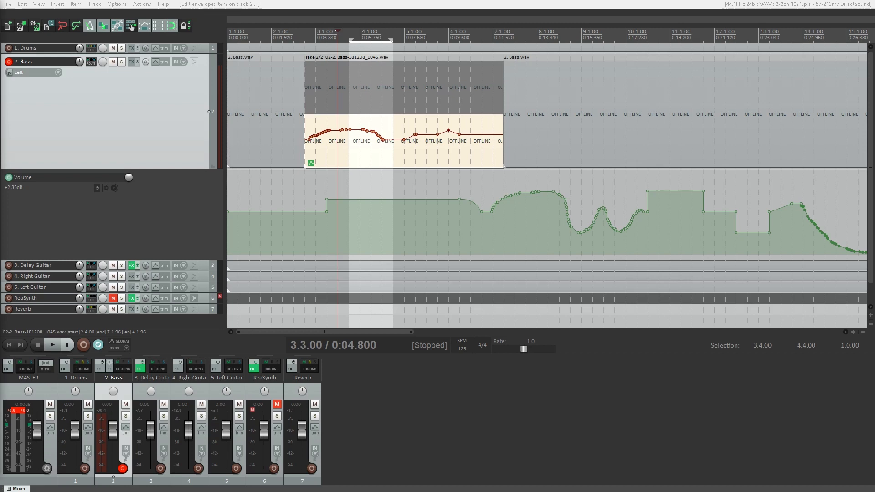
# Step: Hide the Volume track envelope of the 2. Bass track
pyautogui.click(159, 63)
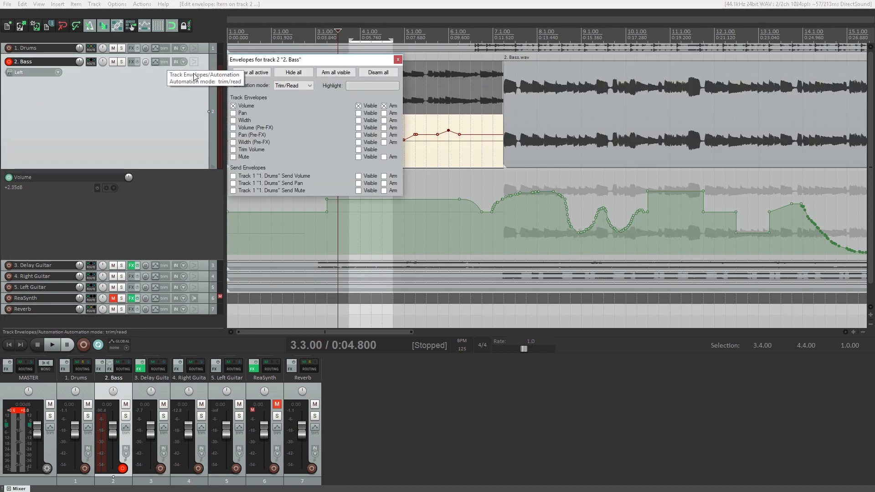
pyautogui.click(358, 106)
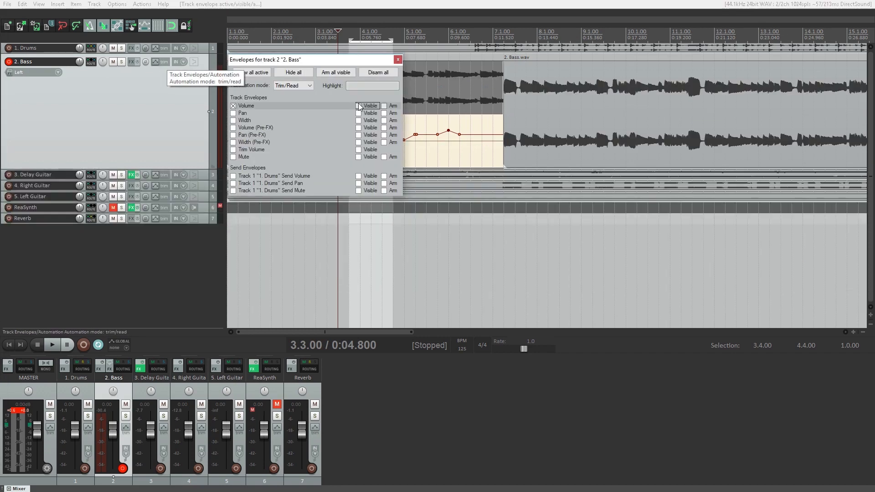
pyautogui.click(397, 61)
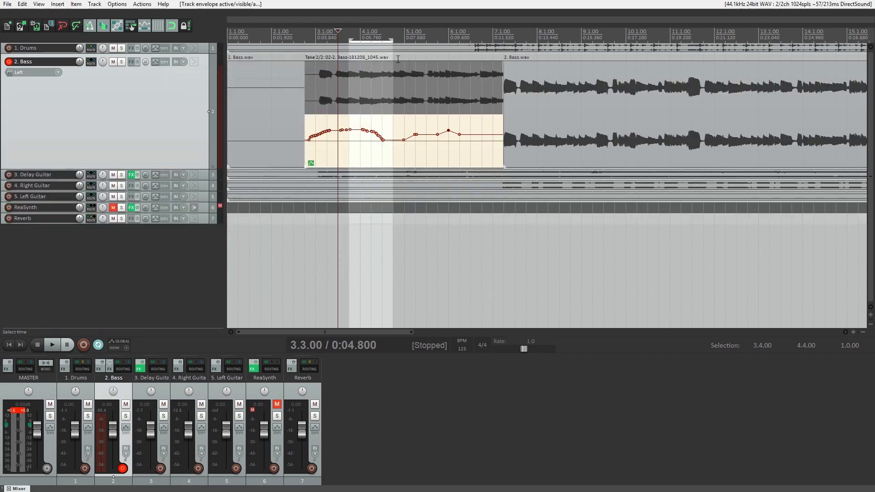
# Step: Delete the active recorded take from the bass item so that only the original 2. Bass.wav remains
pyautogui.click(459, 153)
pyautogui.rightClick(444, 157)
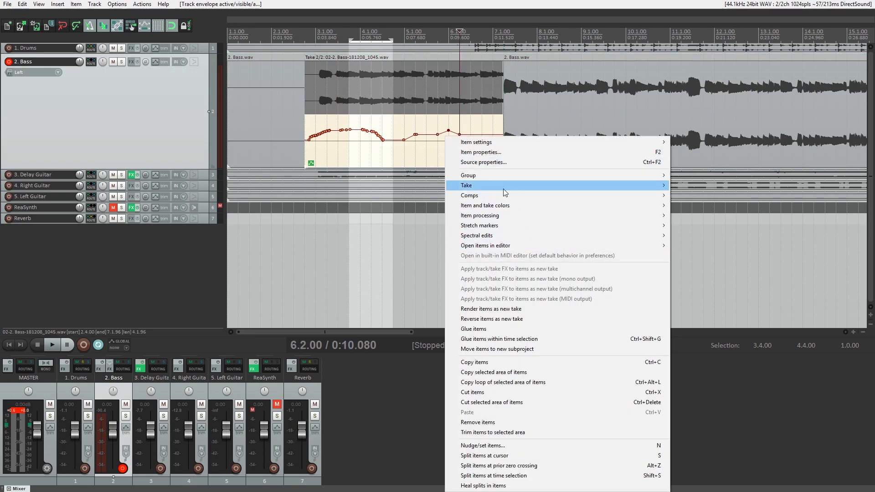
pyautogui.moveTo(643, 189)
pyautogui.click(731, 207)
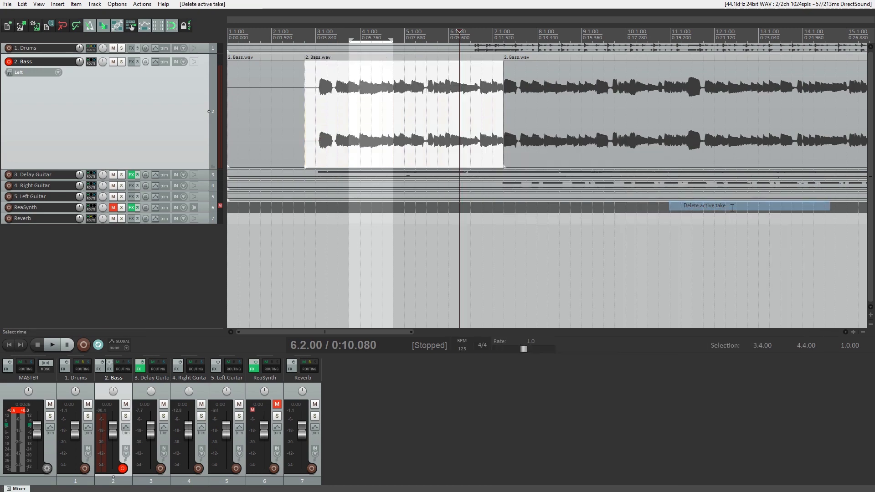
# Step: Toggle the display of all active track envelopes on and off from the global automation options
pyautogui.click(493, 118)
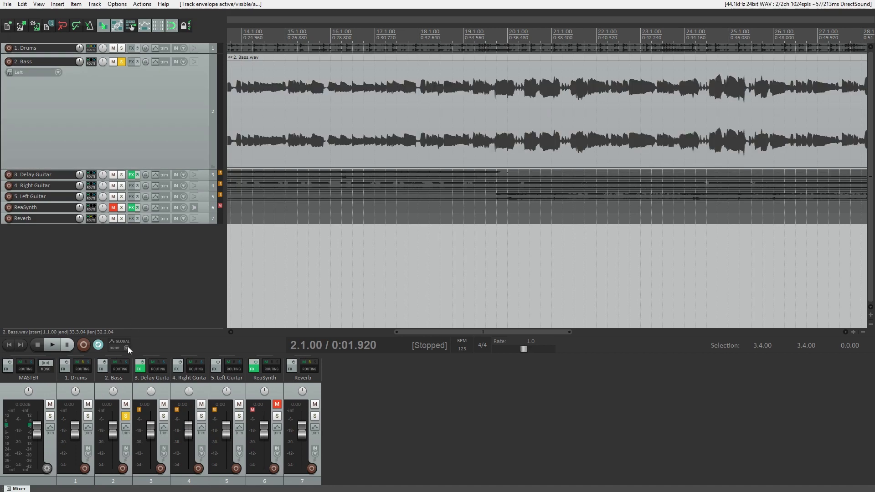
pyautogui.click(123, 345)
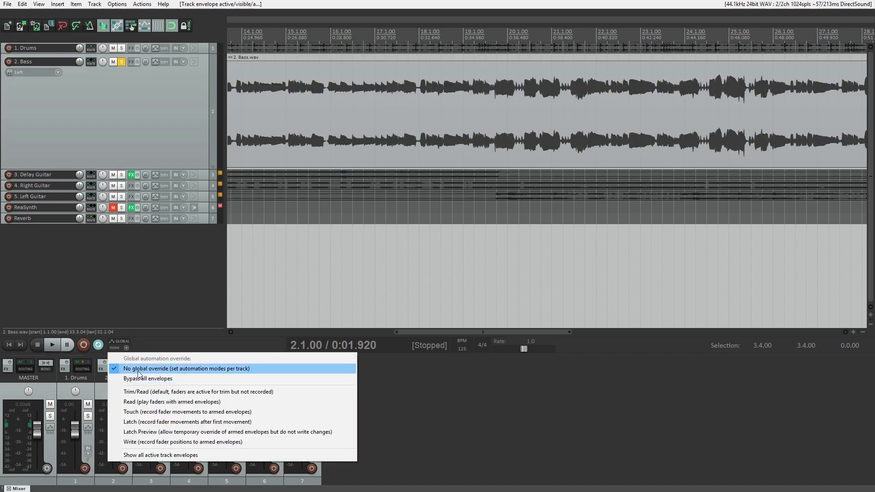
pyautogui.click(155, 454)
pyautogui.click(114, 349)
pyautogui.click(143, 454)
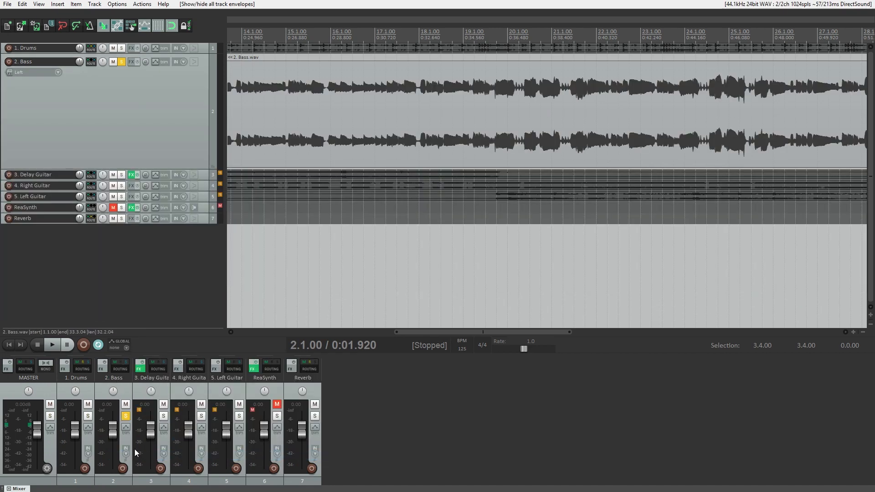
# Step: Try the global automation override Bypass all envelopes and return it to No global override
pyautogui.click(119, 346)
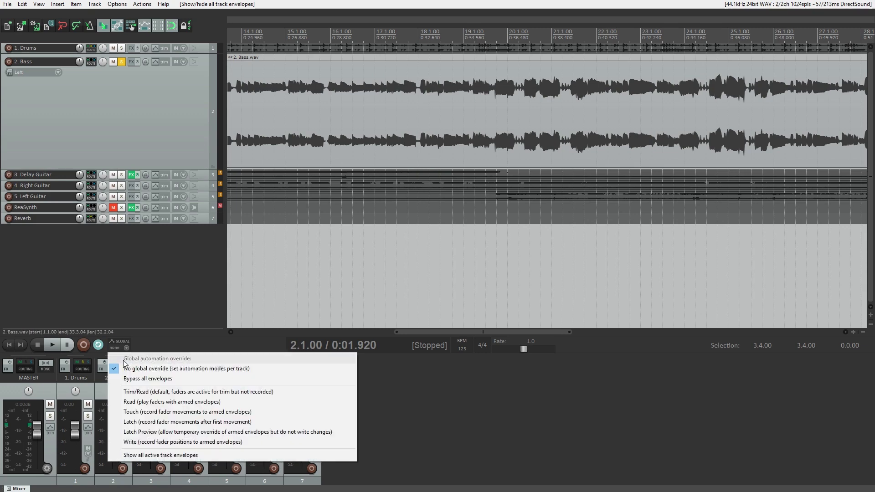
pyautogui.click(133, 380)
pyautogui.click(122, 349)
pyautogui.click(132, 379)
pyautogui.click(122, 349)
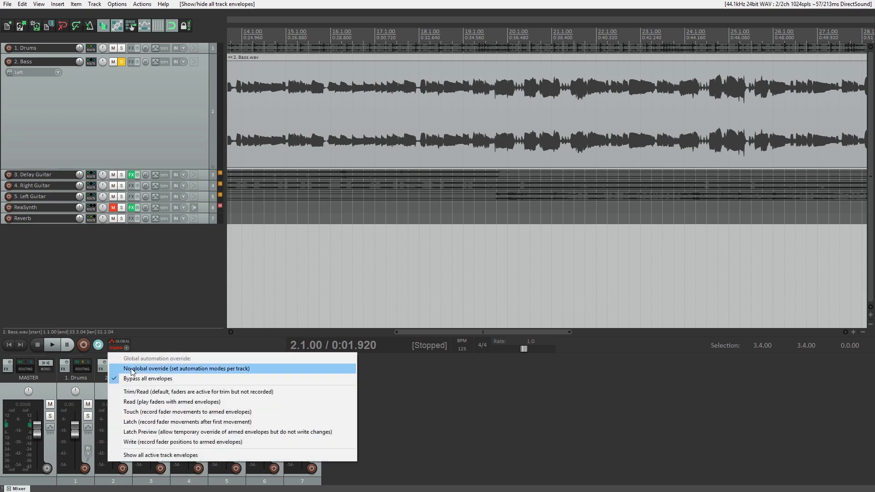
pyautogui.click(132, 378)
pyautogui.click(124, 349)
pyautogui.click(129, 368)
# Step: Cycle the global automation override through Trim/Read, Read, Touch, Latch and Write
pyautogui.click(125, 349)
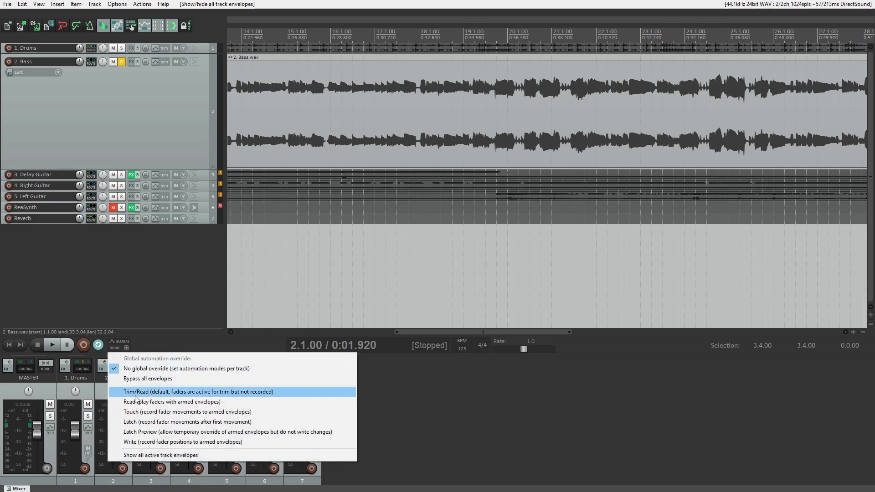
pyautogui.click(132, 392)
pyautogui.click(125, 350)
pyautogui.click(132, 402)
pyautogui.click(126, 349)
pyautogui.click(132, 411)
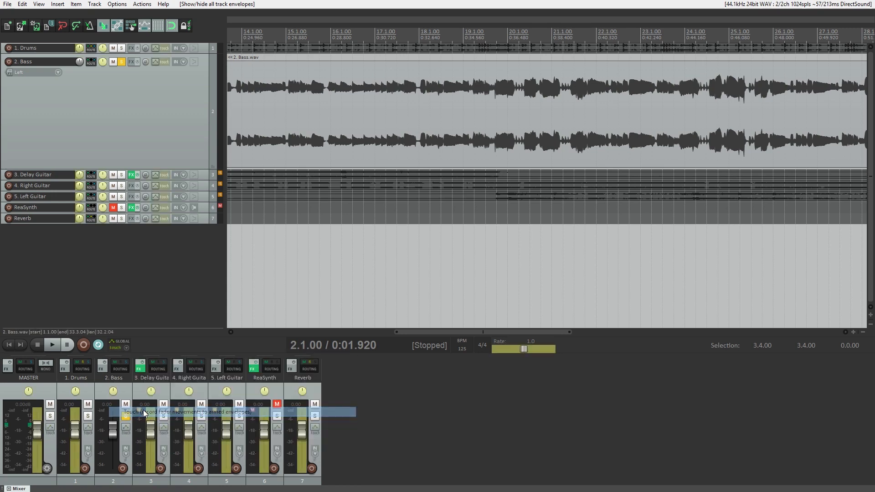
pyautogui.click(124, 350)
pyautogui.click(132, 421)
pyautogui.click(126, 349)
pyautogui.click(132, 441)
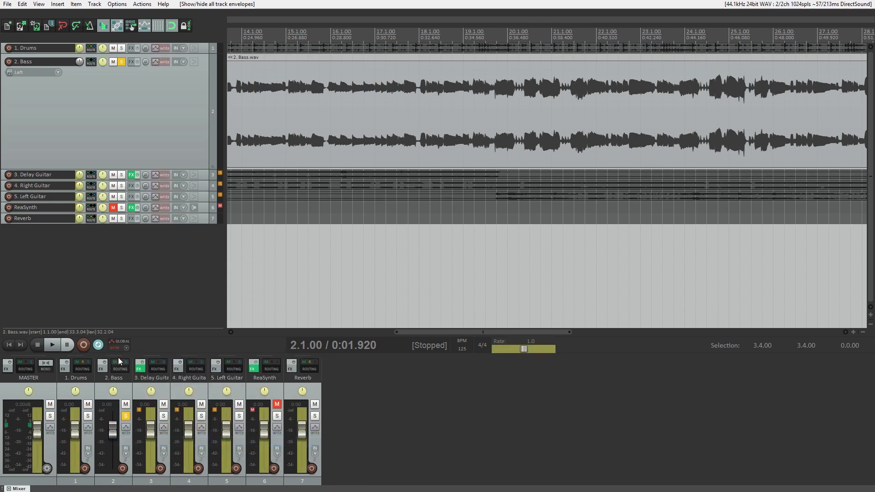
# Step: Show all active track envelopes and set the global automation override to Trim/Read
pyautogui.click(122, 349)
pyautogui.click(132, 454)
pyautogui.click(124, 348)
pyautogui.click(142, 390)
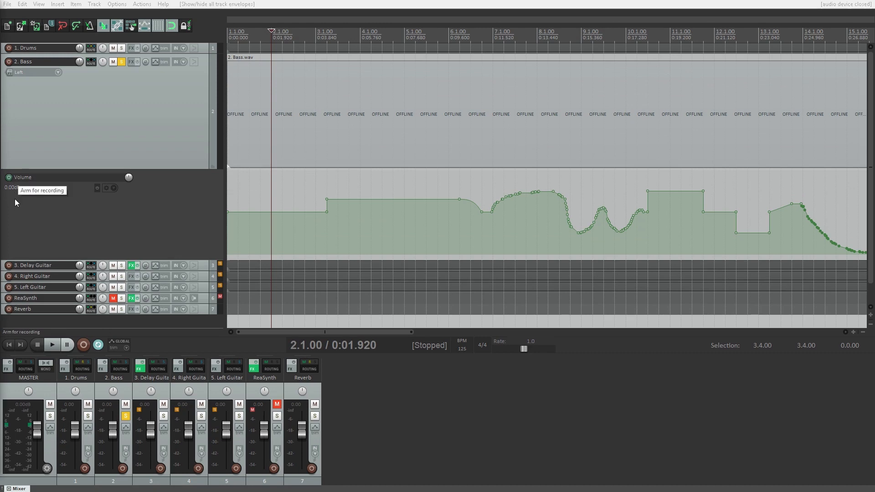
# Step: Arm the Volume envelope of the 2. Bass track for recording and start playback
pyautogui.click(20, 209)
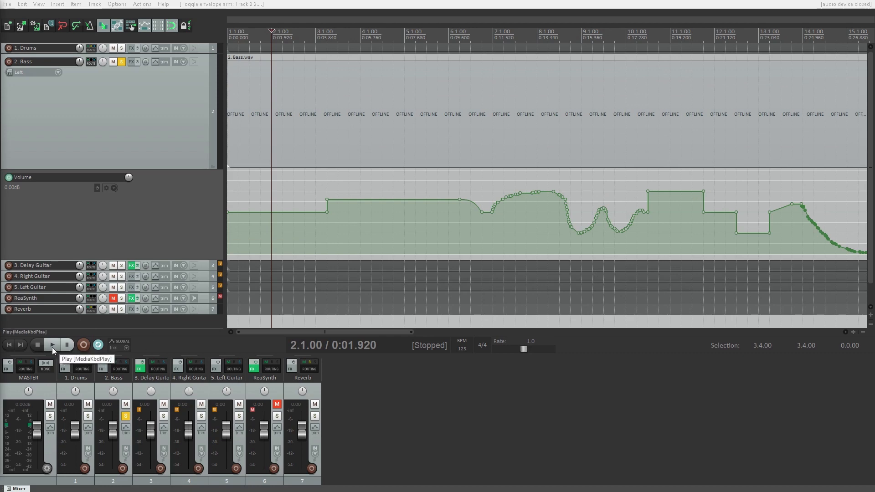
pyautogui.click(146, 345)
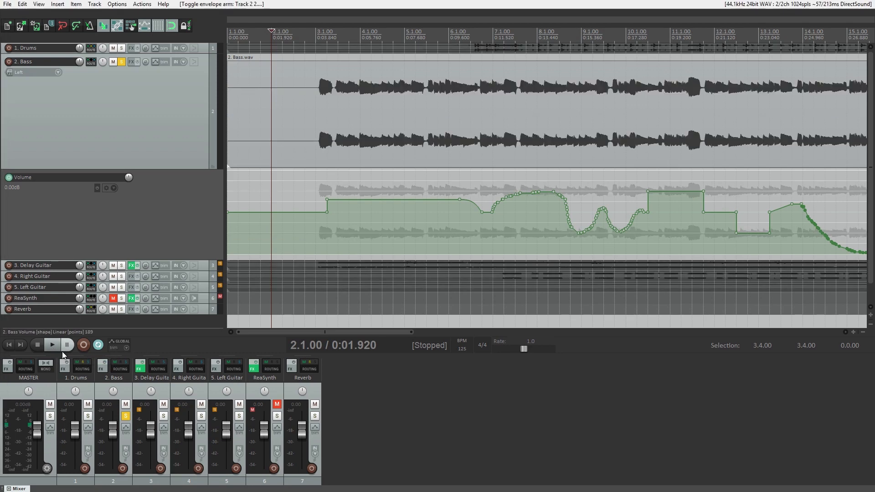
pyautogui.click(51, 348)
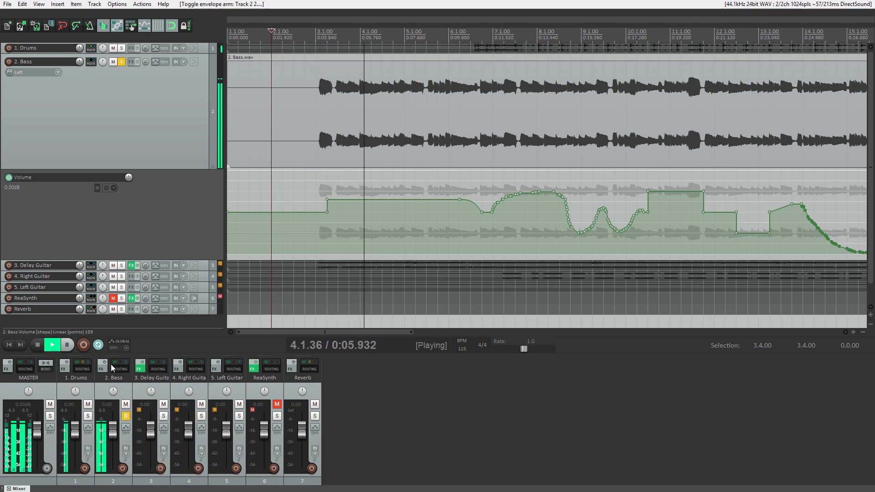
# Step: Lower the 2. Bass track volume to about -24.8 dB during playback, and reset it to 0.00 dB
pyautogui.moveTo(103, 61); pyautogui.dragTo(80, 65)
pyautogui.doubleClick(103, 62)
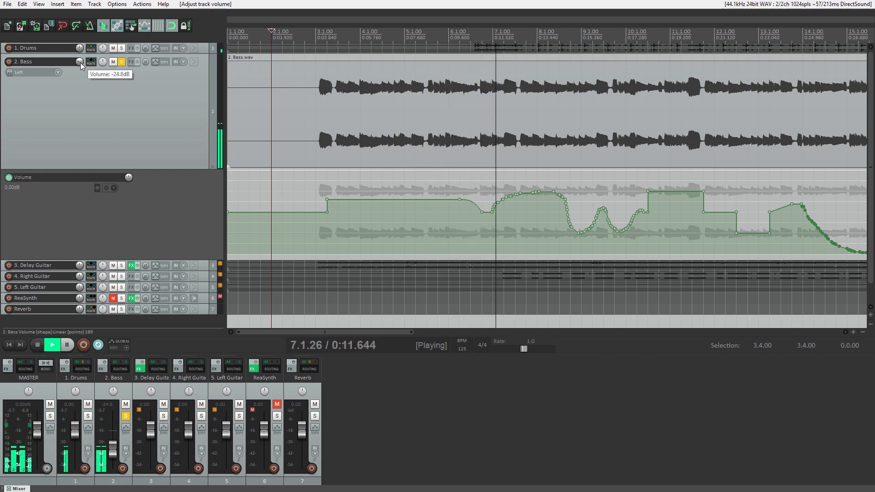
pyautogui.doubleClick(81, 61)
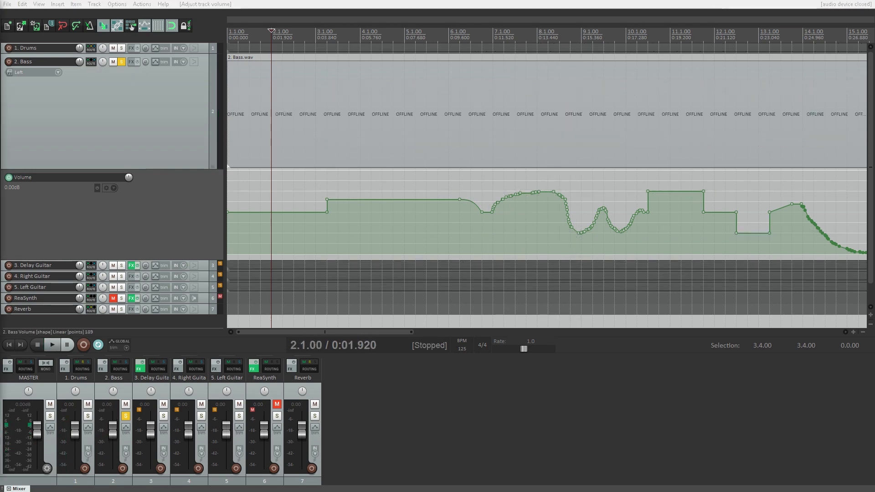
pyautogui.click(190, 335)
# Step: Set the global automation override to No global override so that modes are set per track
pyautogui.click(162, 60)
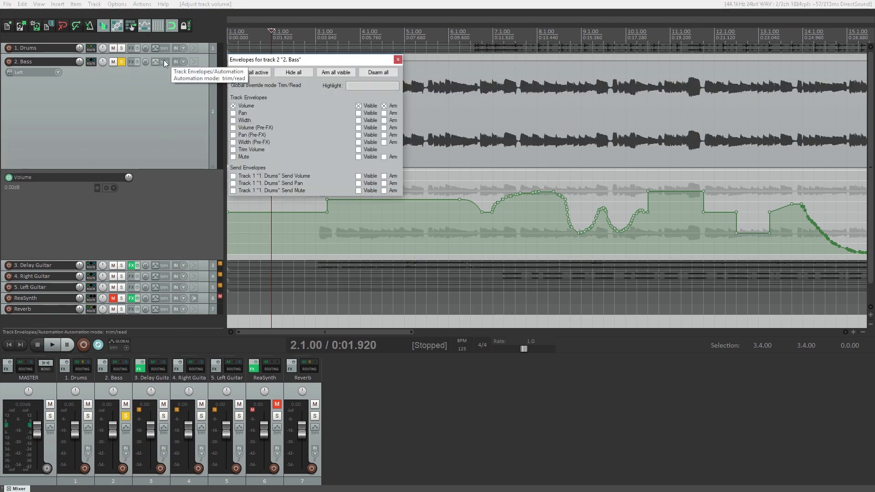
pyautogui.click(163, 59)
pyautogui.click(120, 343)
pyautogui.click(137, 368)
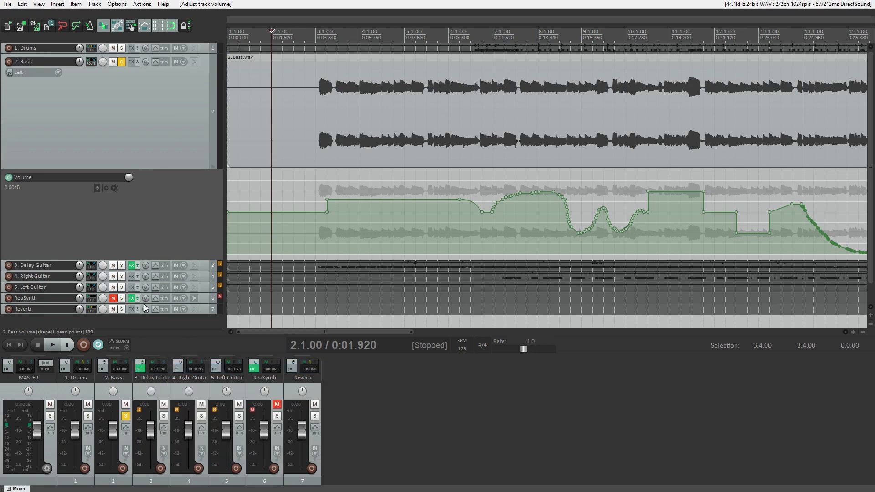
# Step: Set the 2. Bass track's automation mode to Read and try its Volume envelope fader
pyautogui.click(162, 62)
pyautogui.click(282, 86)
pyautogui.click(283, 100)
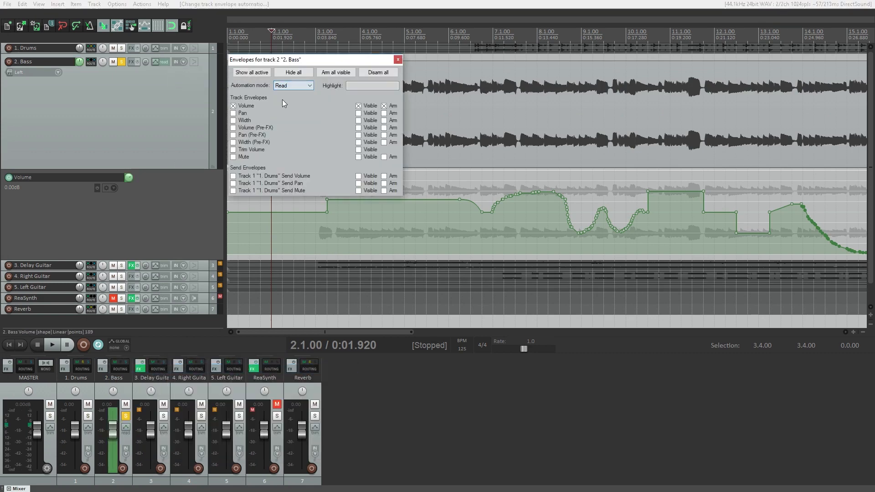
pyautogui.click(398, 59)
pyautogui.click(129, 177)
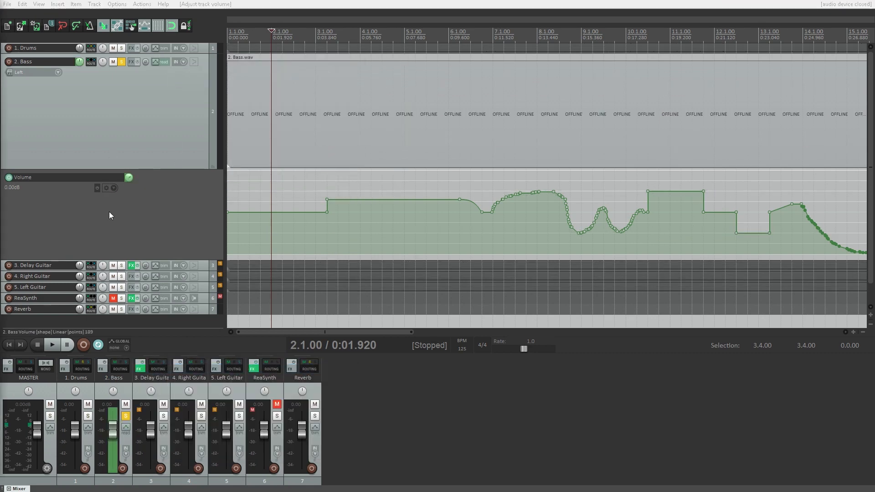
# Step: Set the 2. Bass track's automation mode to Touch and raise its Volume envelope fader slightly
pyautogui.click(153, 60)
pyautogui.click(292, 86)
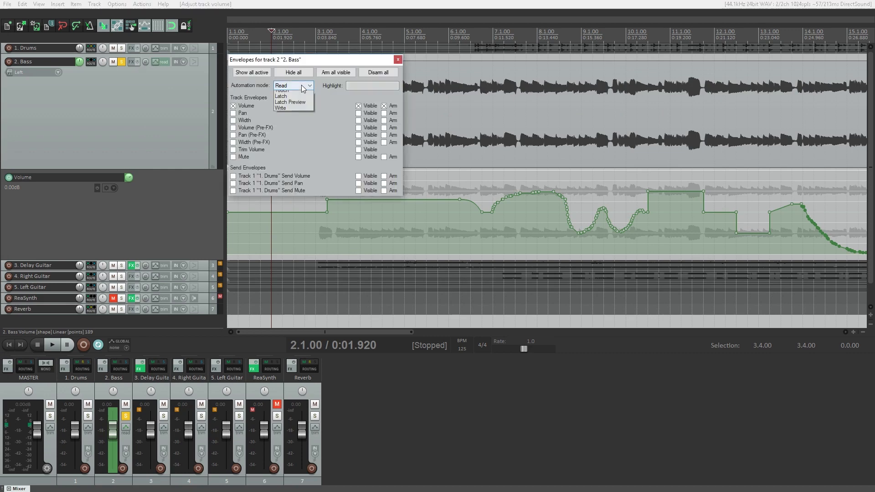
pyautogui.click(286, 106)
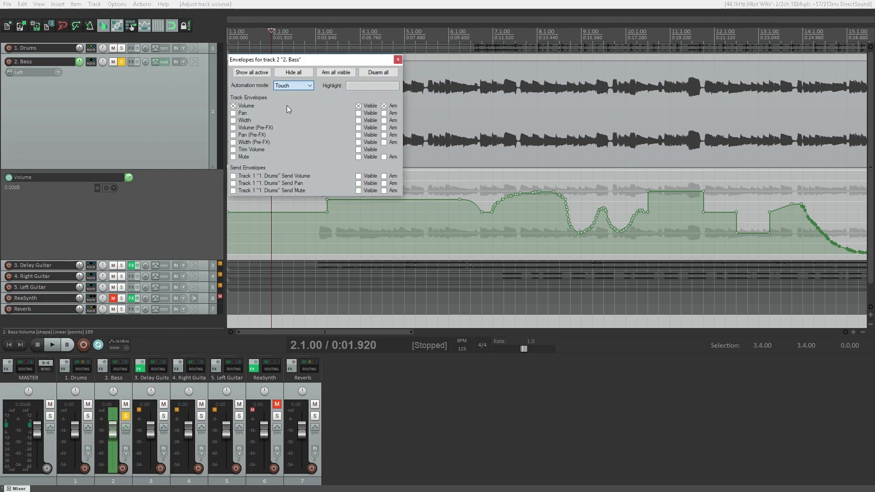
pyautogui.click(398, 60)
pyautogui.moveTo(130, 178); pyautogui.dragTo(130, 177)
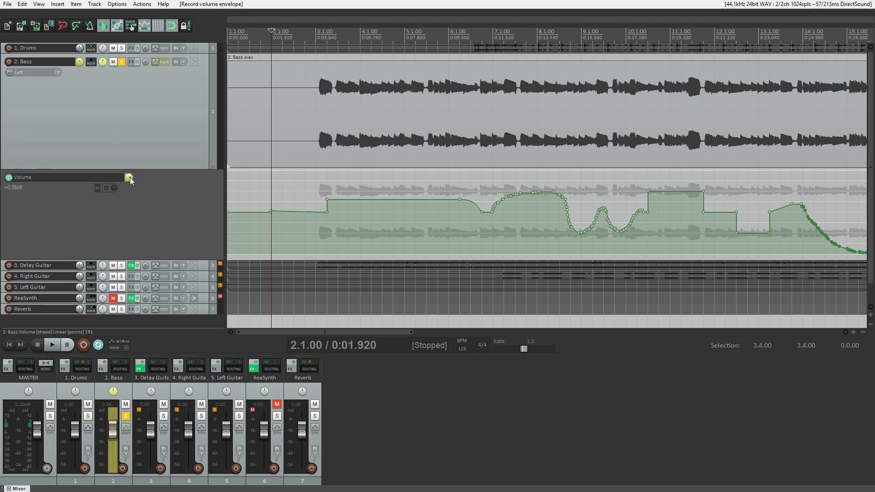
# Step: Record up and down volume fader moves on 2. Bass in Touch mode during playback, and stop
pyautogui.click(53, 345)
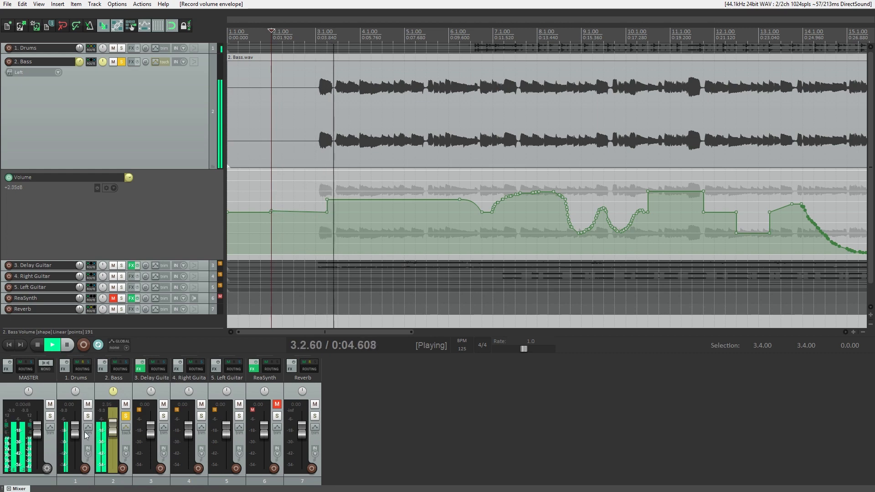
pyautogui.moveTo(114, 430)
pyautogui.mouseDown()
pyautogui.moveTo(114, 444)
pyautogui.moveTo(116, 417)
pyautogui.moveTo(116, 449)
pyautogui.mouseUp()
pyautogui.press('space')
pyautogui.click(199, 323)
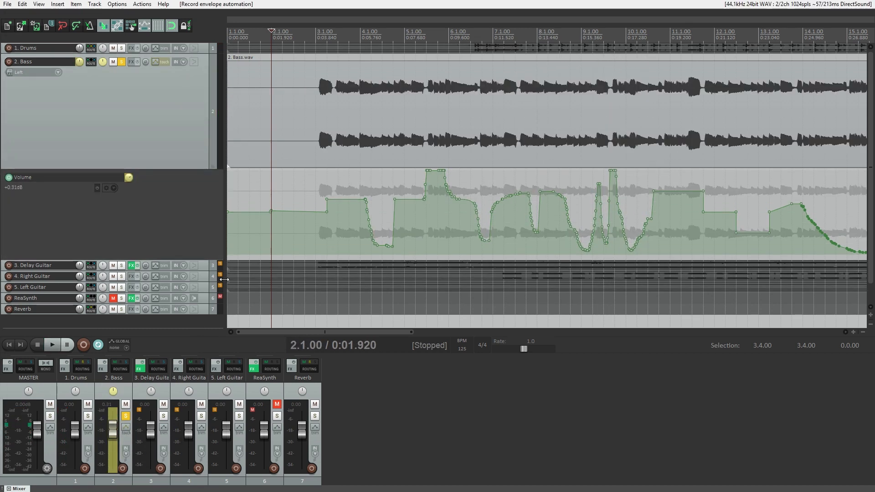
# Step: Set the 2. Bass track's automation mode to Latch and nudge its Volume envelope fader to +0.27 dB
pyautogui.click(154, 61)
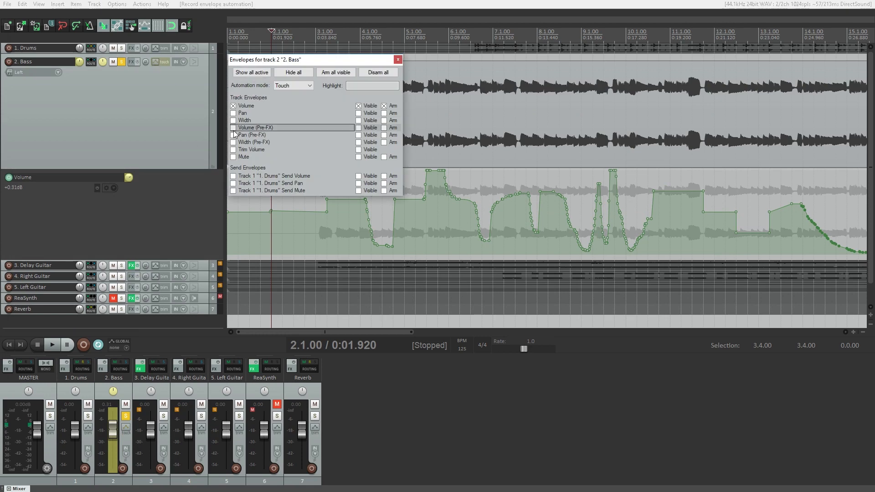
pyautogui.click(285, 86)
pyautogui.click(286, 113)
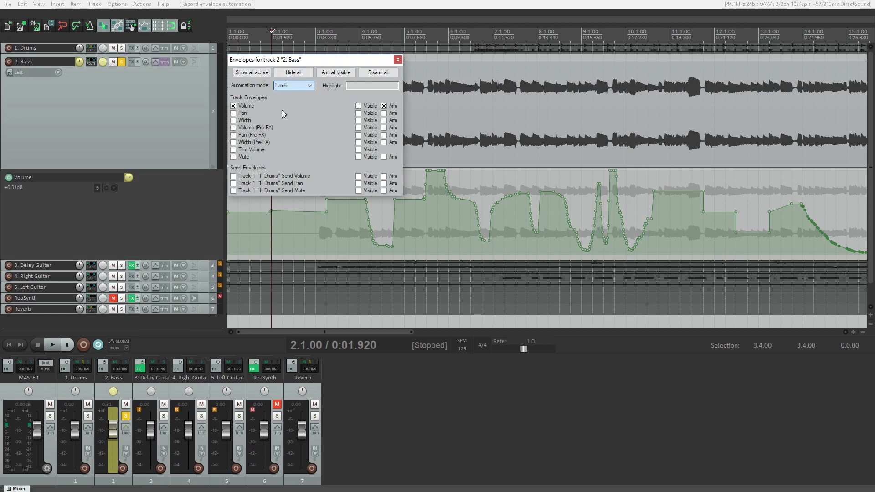
pyautogui.click(397, 60)
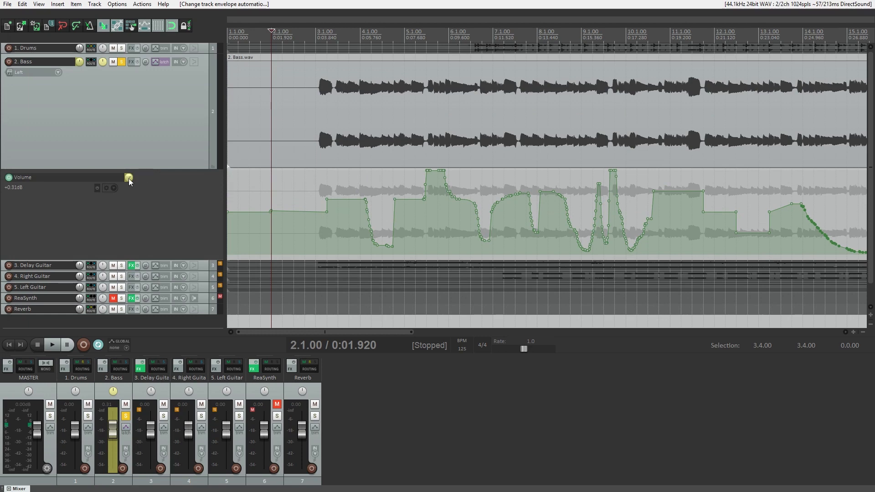
pyautogui.click(128, 177)
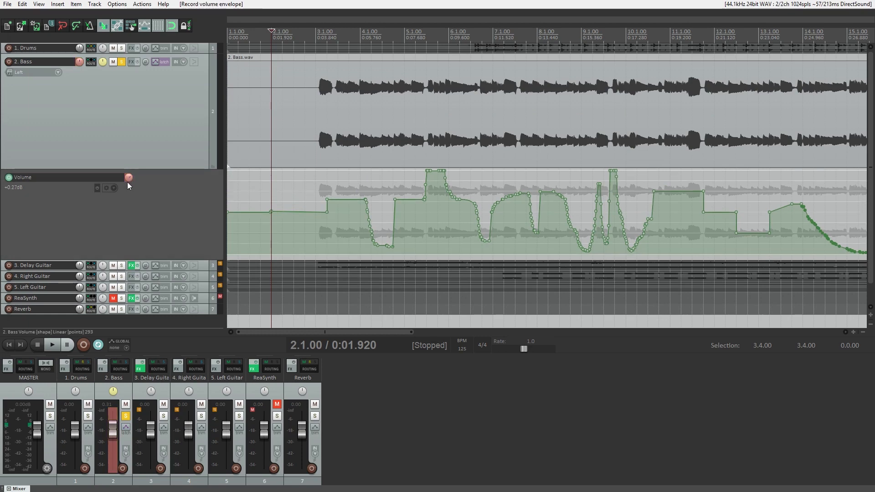
# Step: Release the latched 2. Bass volume fader by switching the track's automation mode to Touch and back to Latch
pyautogui.click(164, 62)
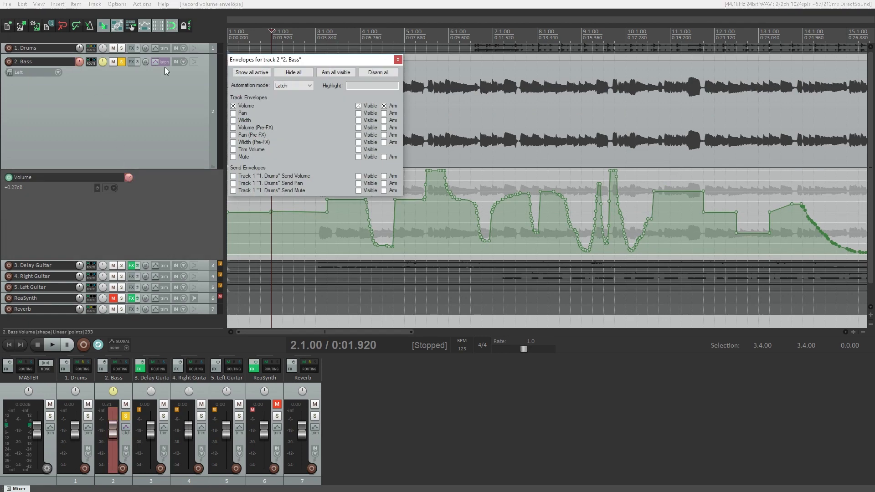
pyautogui.click(297, 85)
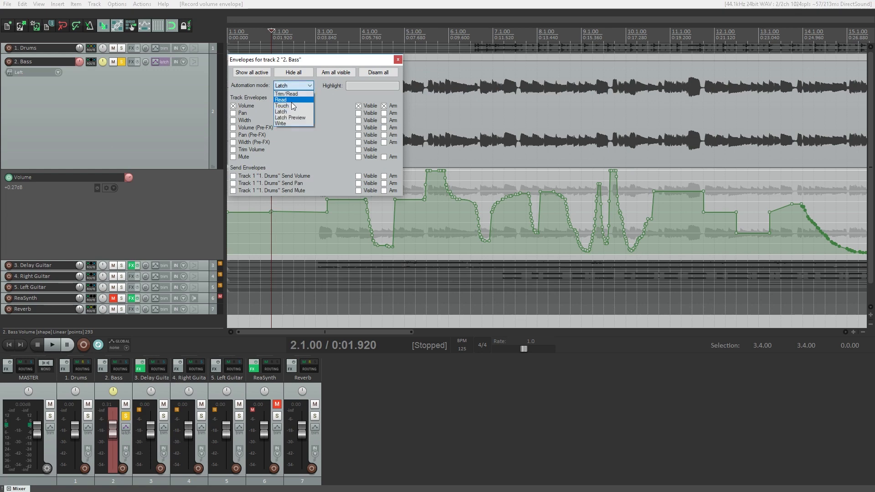
pyautogui.click(292, 108)
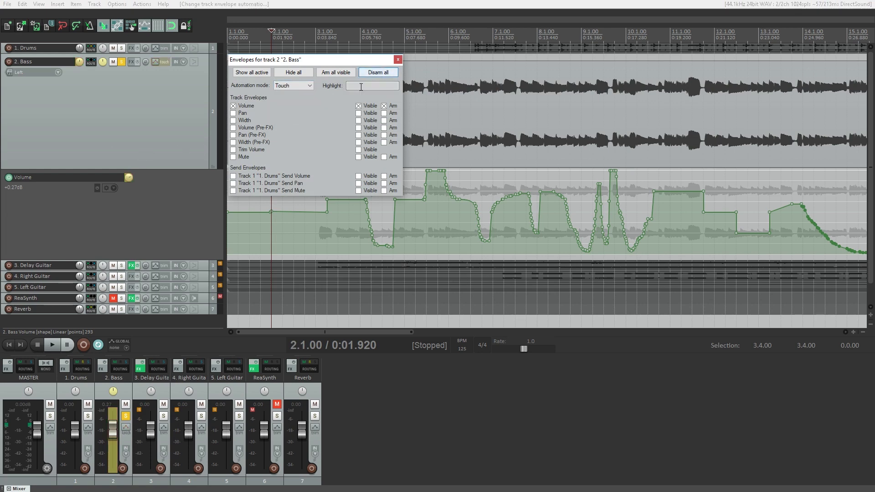
pyautogui.click(292, 87)
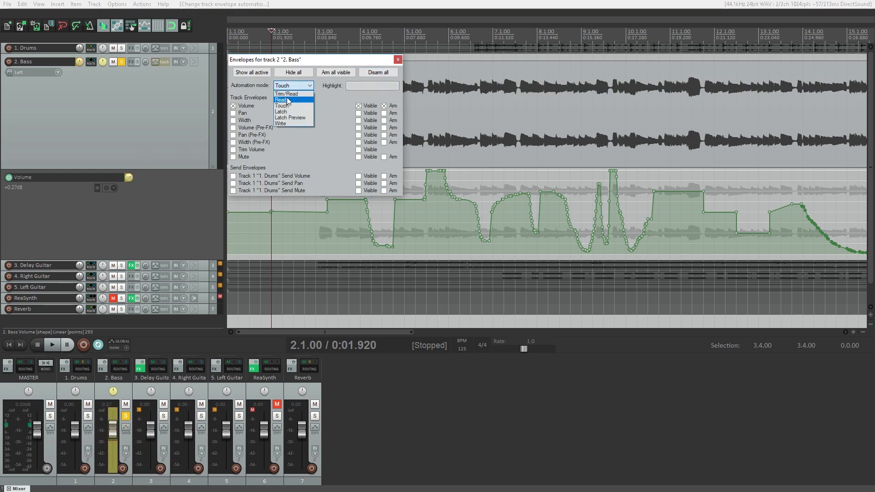
pyautogui.click(291, 115)
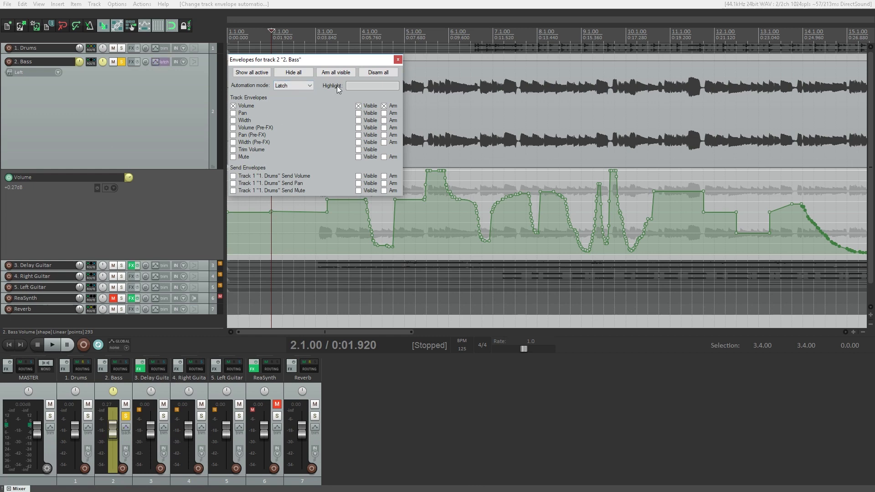
pyautogui.click(398, 62)
# Step: Record volume fader moves on 2. Bass in Latch mode during playback, and stop
pyautogui.click(52, 345)
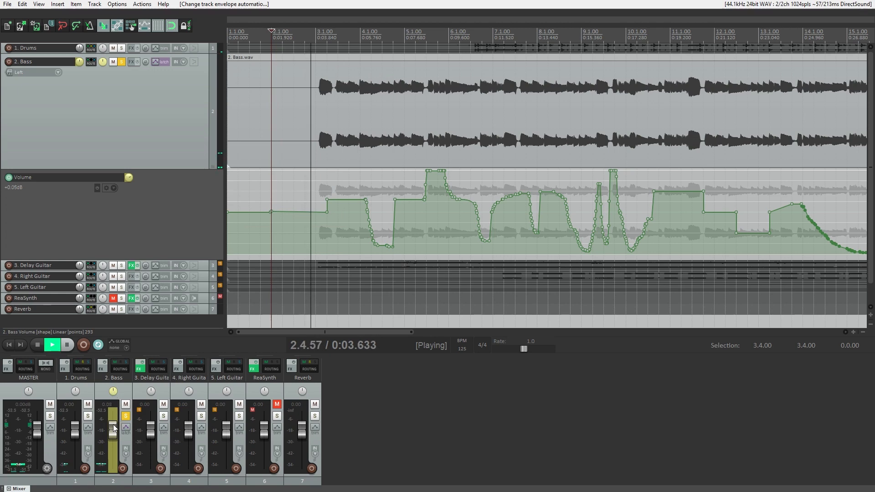
pyautogui.moveTo(113, 426)
pyautogui.mouseDown()
pyautogui.moveTo(112, 451)
pyautogui.moveTo(110, 417)
pyautogui.moveTo(113, 442)
pyautogui.mouseUp()
pyautogui.click(40, 346)
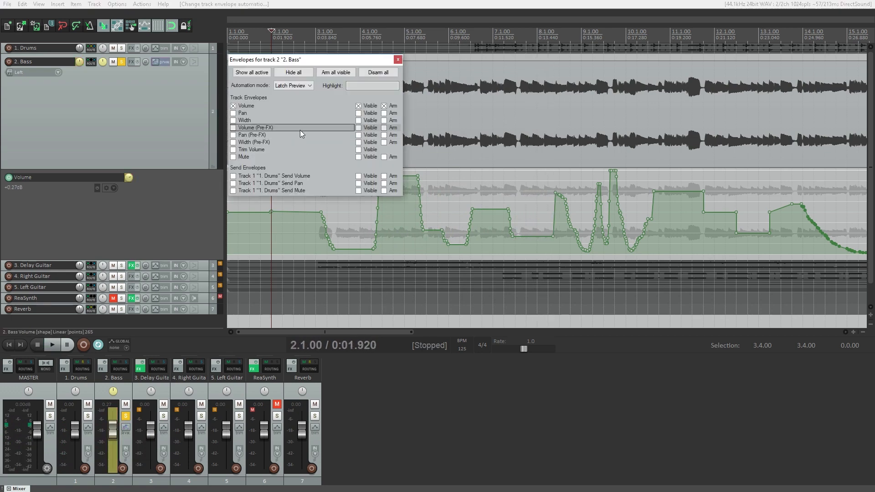
# Step: Close the 2. Bass envelope settings with Latch Preview chosen and make a time selection from 4.2.00 to 6.1.00
pyautogui.click(397, 60)
pyautogui.moveTo(371, 49); pyautogui.dragTo(448, 71)
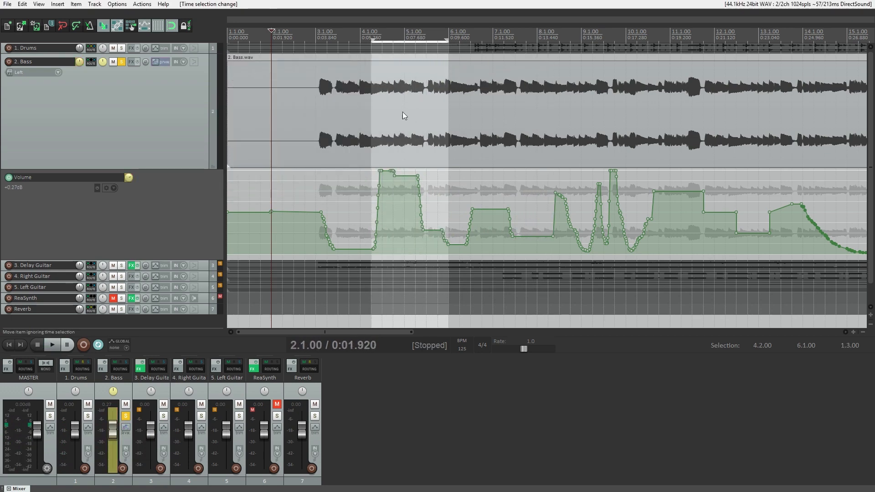
# Step: Lower the 2. Bass Volume envelope fader to about -14.5 dB and run the action writing actively-writing envelope values to the time selection
pyautogui.moveTo(129, 177); pyautogui.dragTo(129, 189)
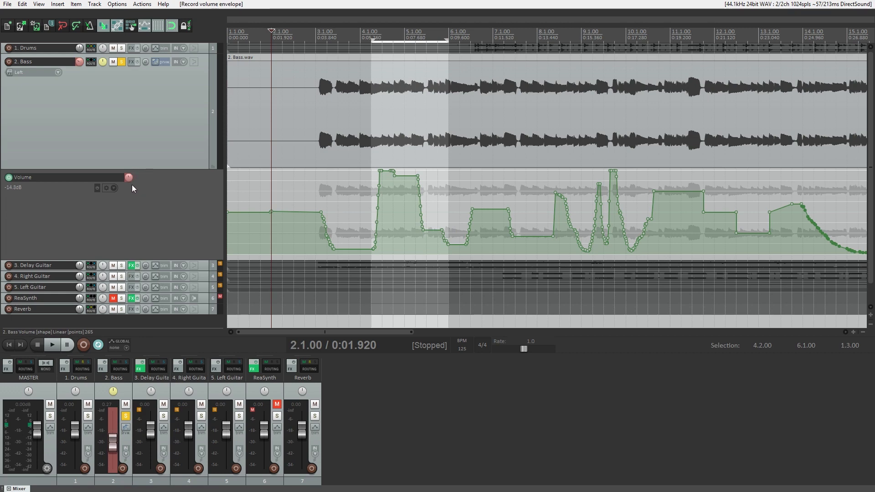
pyautogui.click(142, 4)
pyautogui.click(148, 13)
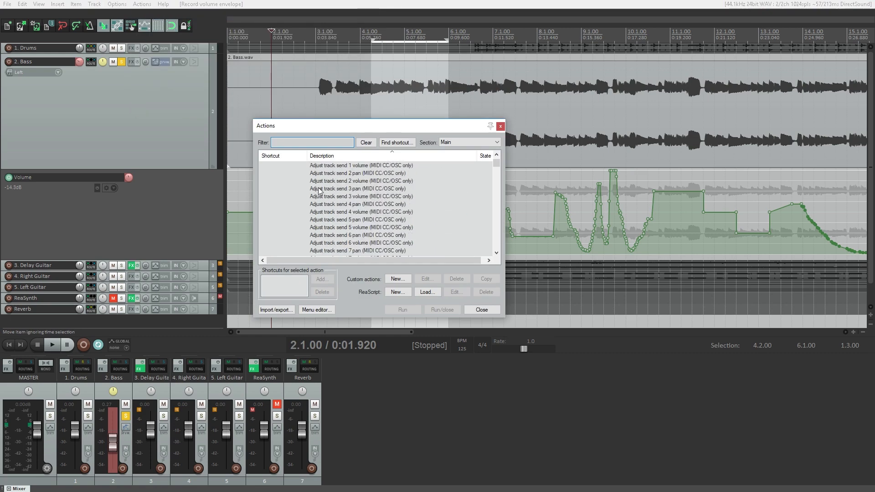
pyautogui.scroll(-5, 320, 191)
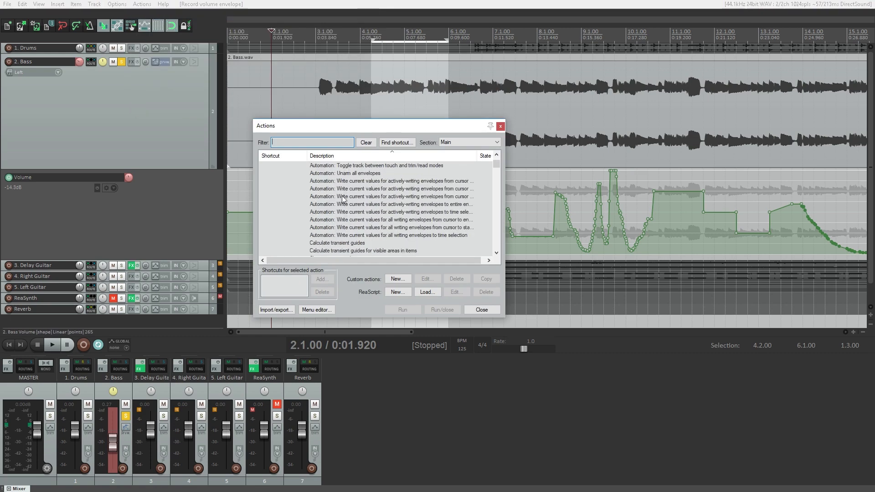
pyautogui.click(352, 212)
pyautogui.click(402, 309)
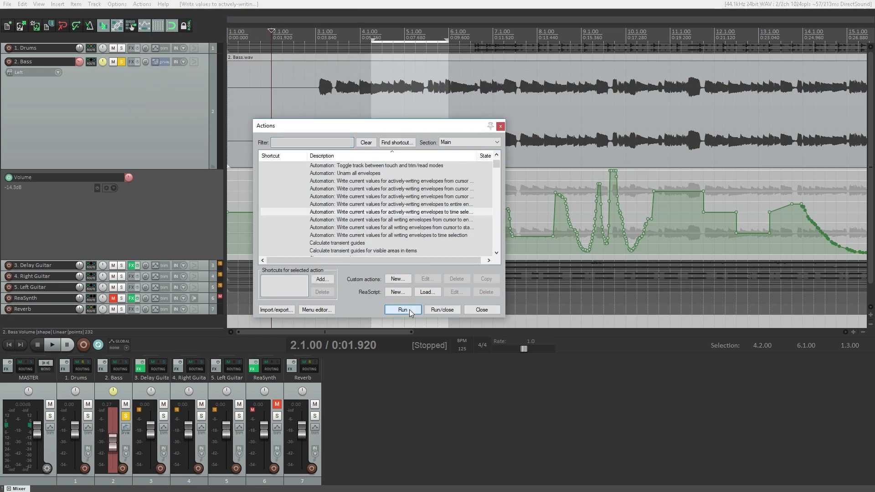
# Step: Select 6.4.00 to 8.1.00, set the 2. Bass volume to +0.77 dB and write the actively-writing envelope value to that time selection
pyautogui.moveTo(448, 127); pyautogui.dragTo(517, 297)
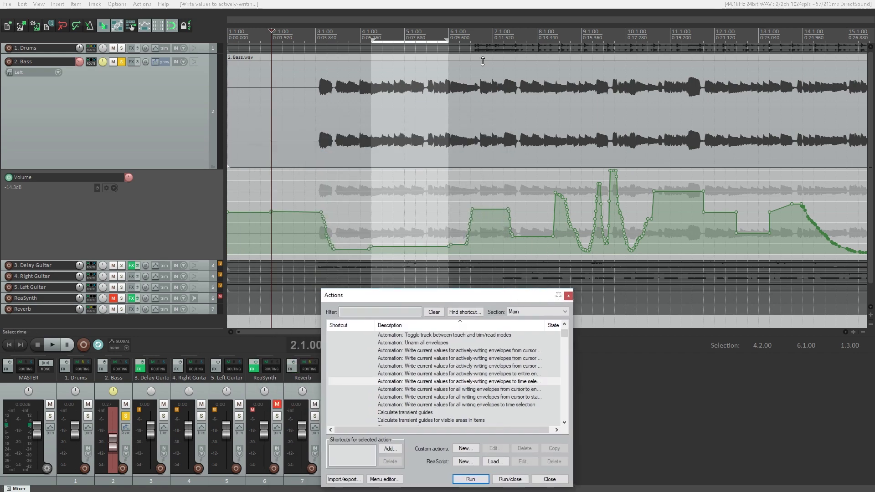
pyautogui.moveTo(481, 35); pyautogui.dragTo(537, 36)
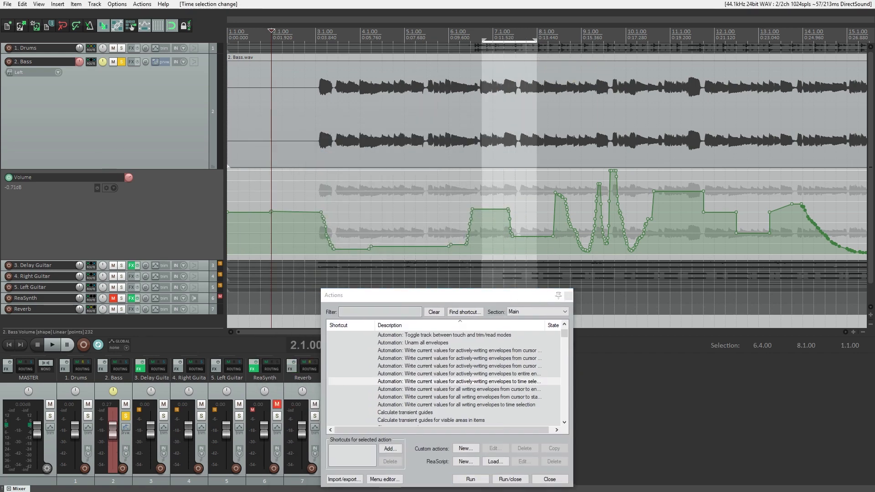
pyautogui.click(471, 479)
pyautogui.click(568, 295)
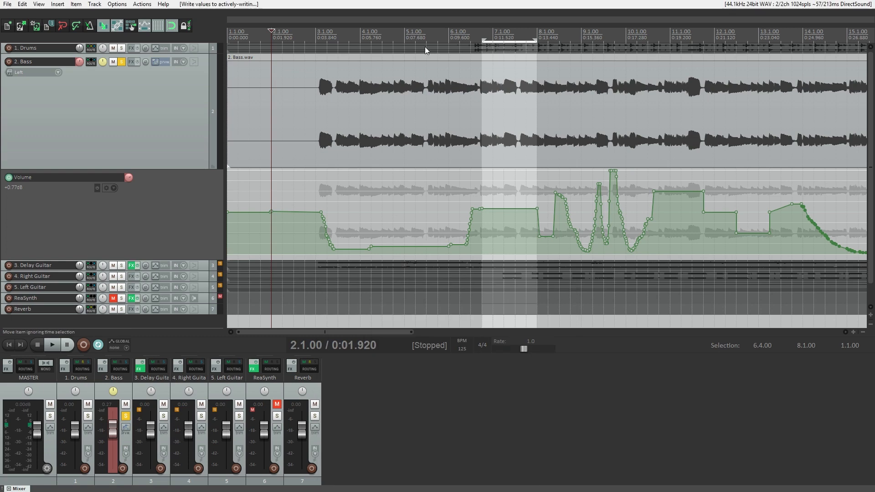
# Step: Clear the time selection, place the edit cursor at 5.4.00, and set the 2. Bass track's automation mode to Write
pyautogui.click(415, 110)
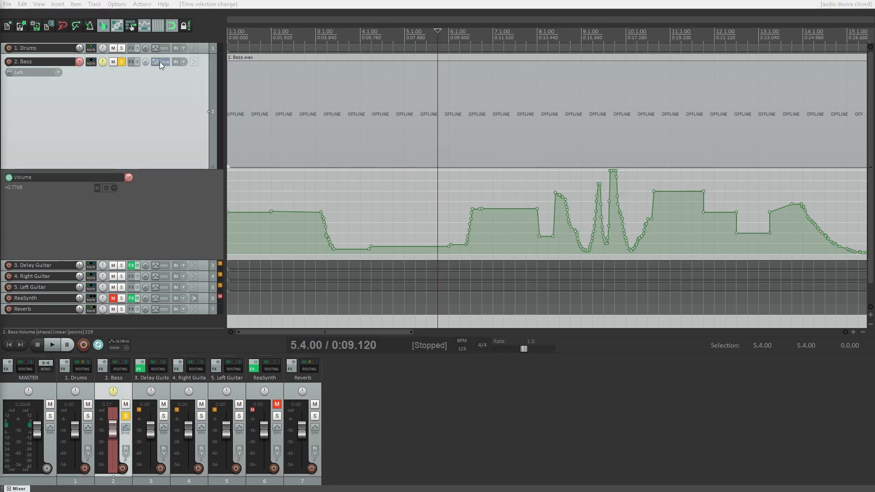
pyautogui.click(160, 61)
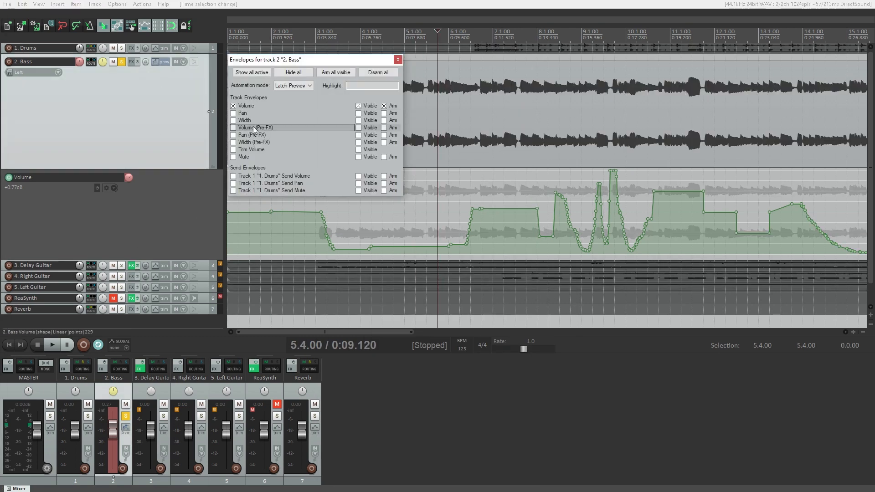
pyautogui.click(293, 85)
pyautogui.click(285, 128)
pyautogui.click(397, 59)
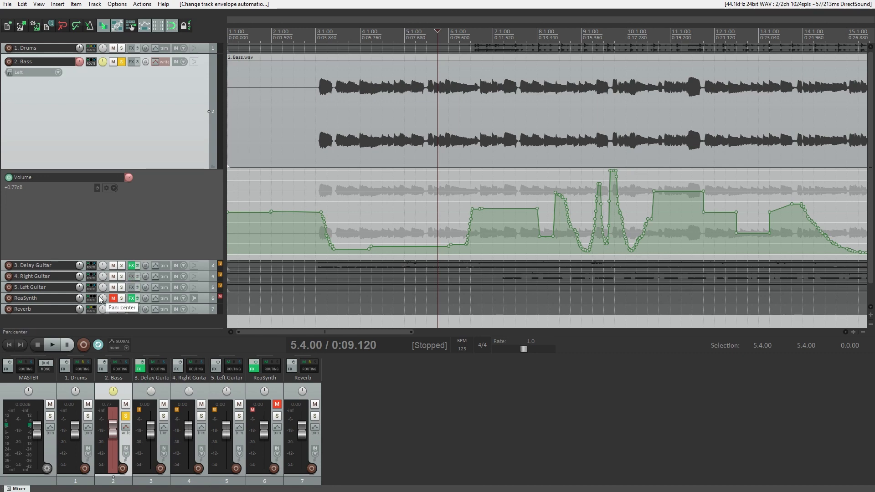
# Step: Record volume fader moves on 2. Bass in Write mode from 5.4.00, ending at about -1.03 dB, and stop playback
pyautogui.click(53, 344)
pyautogui.moveTo(113, 431)
pyautogui.mouseDown()
pyautogui.moveTo(113, 444)
pyautogui.moveTo(113, 413)
pyautogui.moveTo(113, 450)
pyautogui.moveTo(116, 432)
pyautogui.mouseUp()
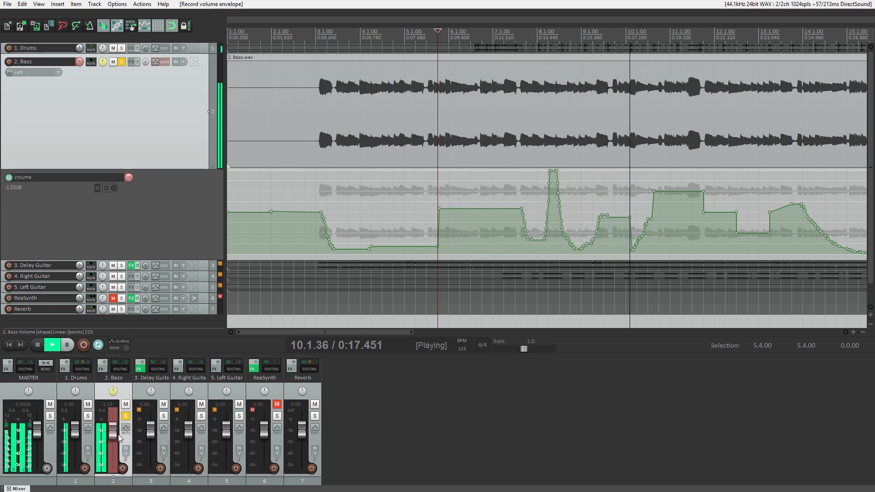
pyautogui.click(35, 344)
# Step: Play from 10.4.00 in Write mode with the 2. Bass fader untouched to overwrite its existing volume envelope
pyautogui.click(659, 35)
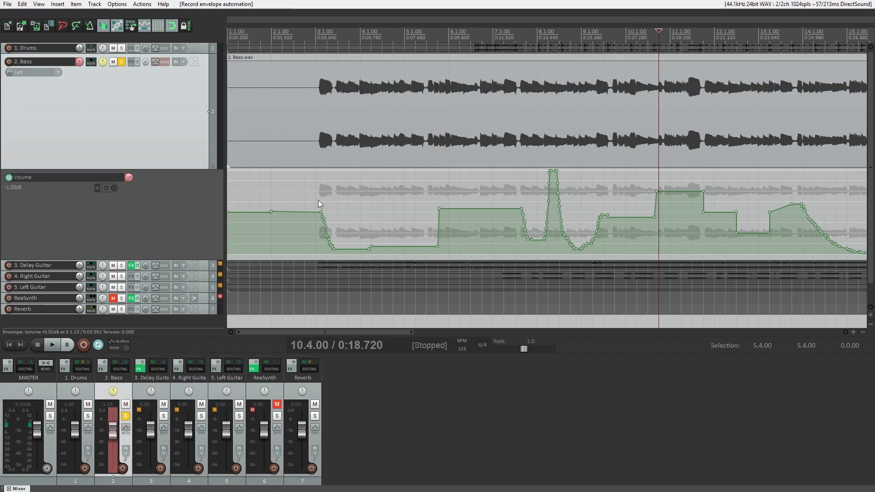
pyautogui.click(52, 345)
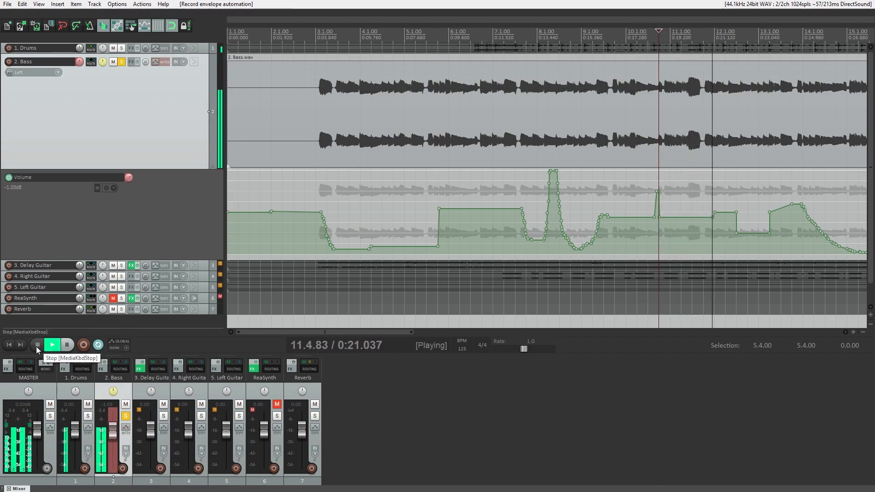